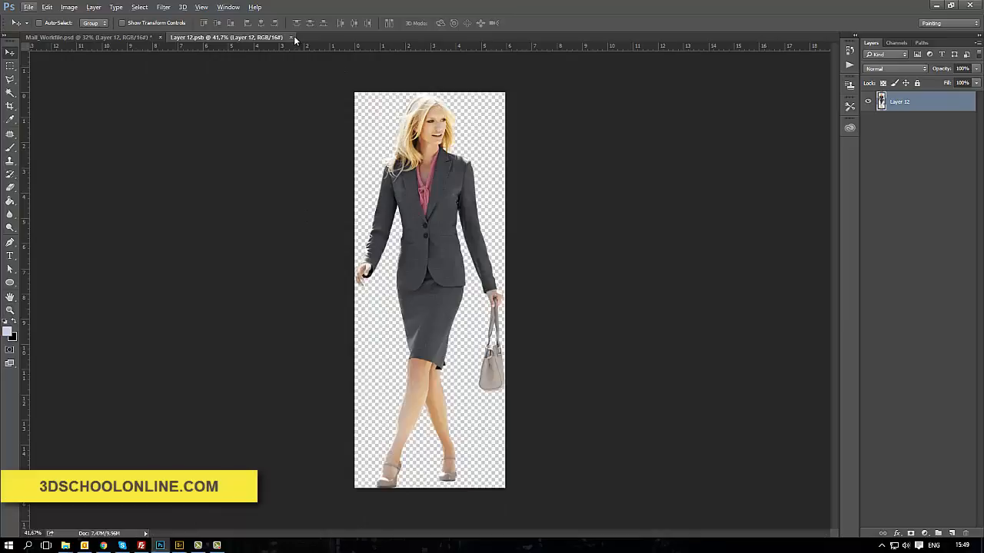
Close the Layer 12.psb document, then scale down the woman on Layer 12 and move her to the upper-floor walkway
click(291, 37)
drag(635, 187, 663, 115)
key(ctrl+t)
drag(712, 57, 627, 277)
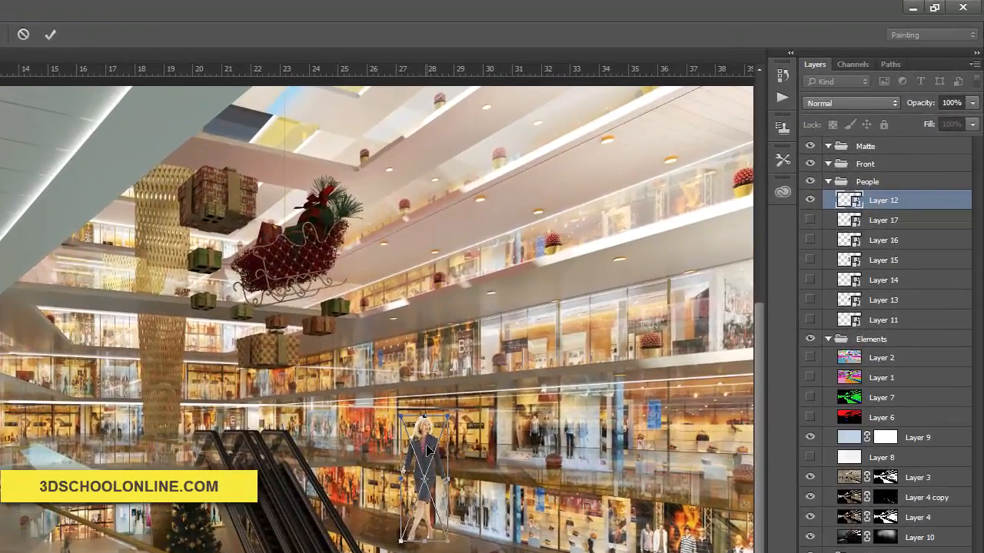
drag(431, 455, 594, 300)
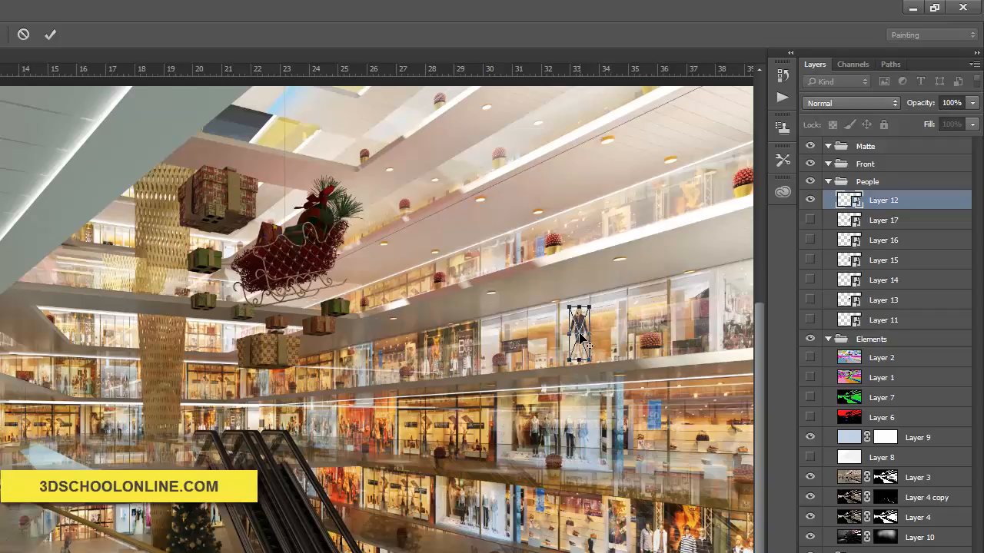
key(Return)
Fine-tune the position and size of the woman on the upper walkway and flip her horizontally
drag(575, 340, 578, 348)
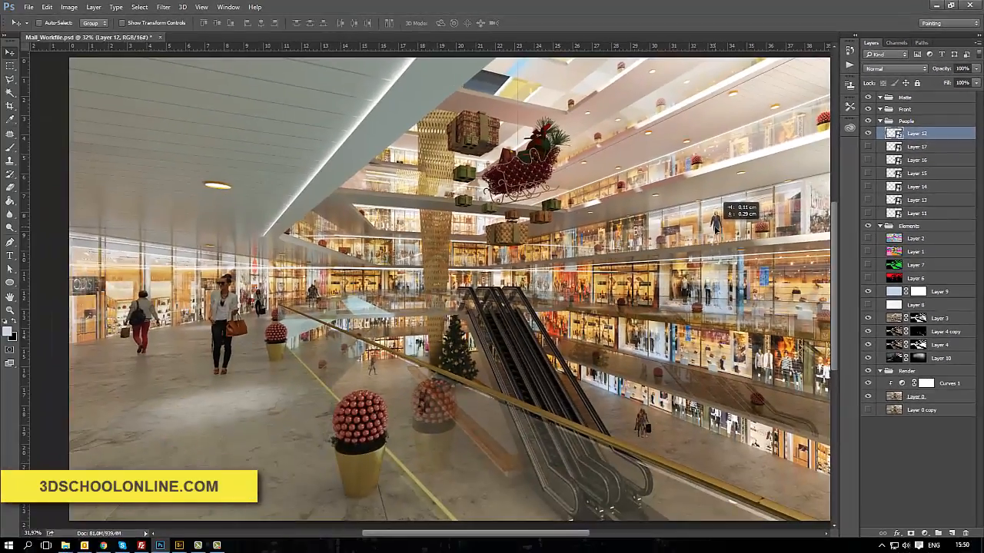
drag(715, 223, 729, 206)
key(ctrl+t)
key(Return)
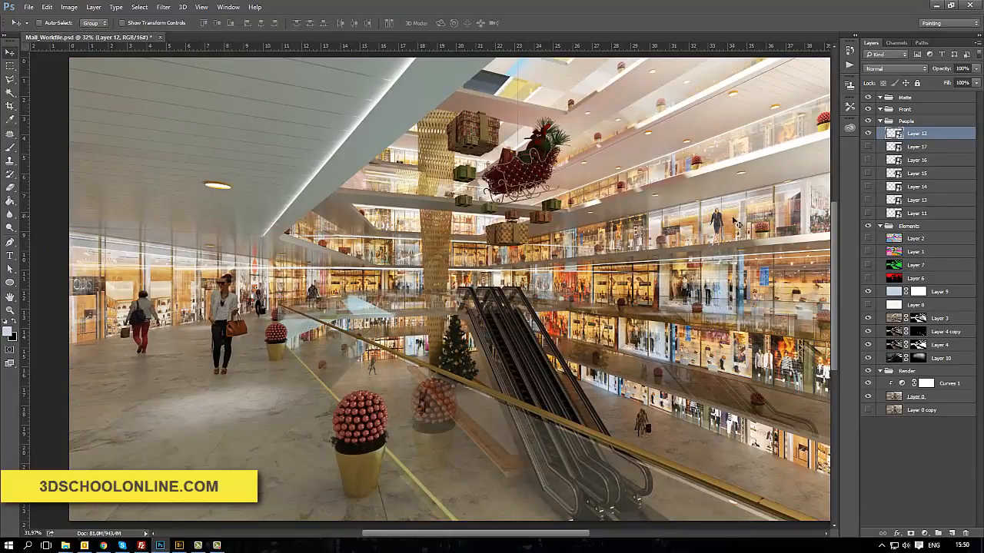
click(47, 7)
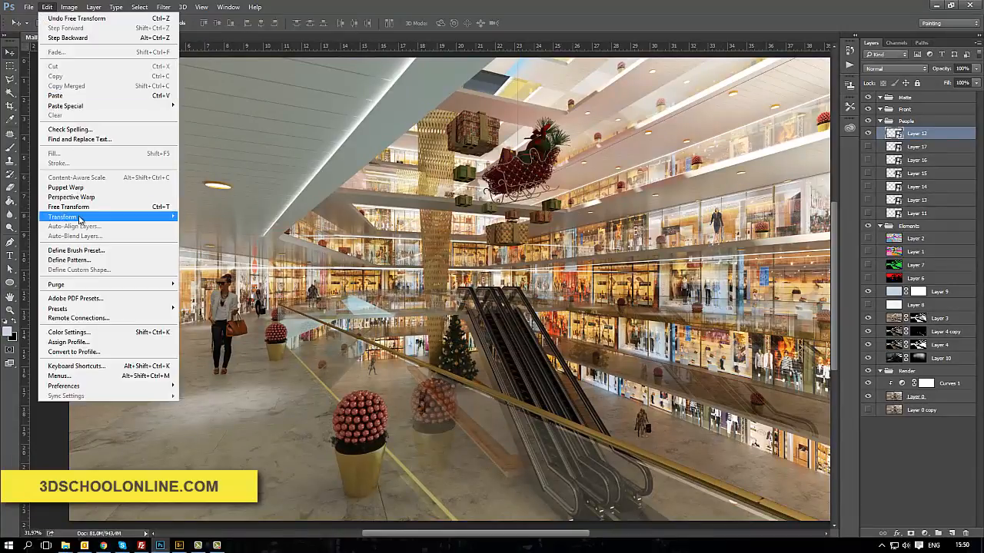
mouse_move(165, 219)
click(214, 327)
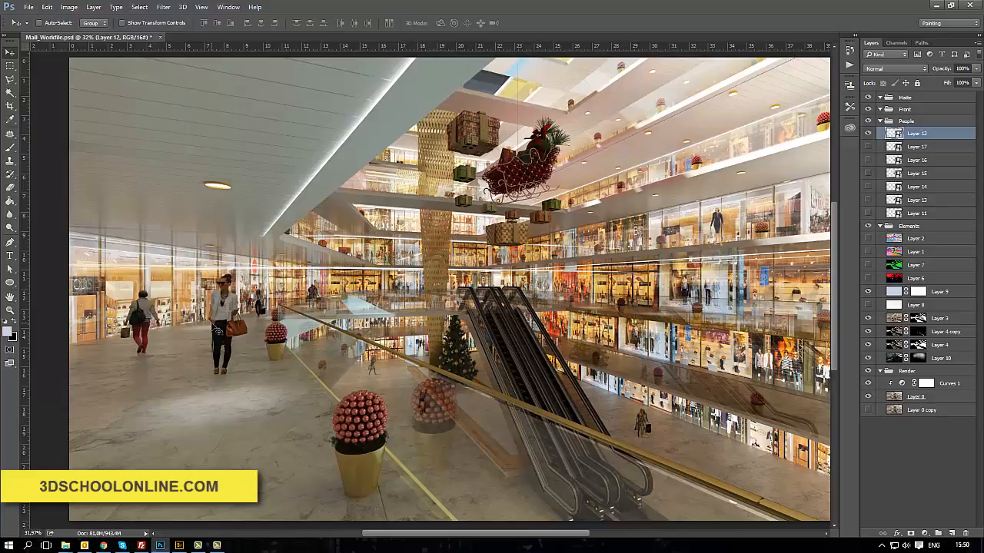
Show Layer 17 with the family, move it toward the lower floors and scale it to about 44%
click(868, 147)
click(914, 147)
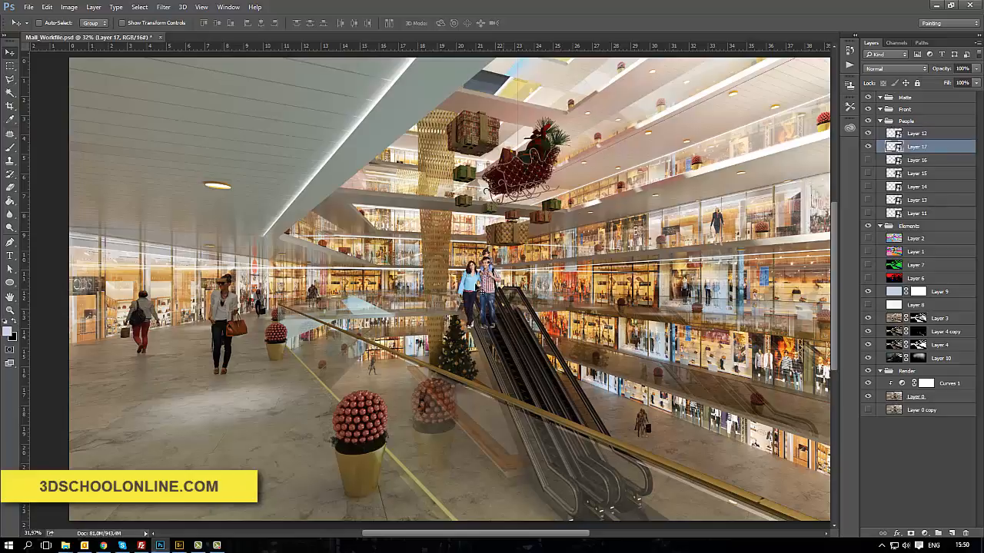
drag(504, 297, 718, 354)
key(ctrl+t)
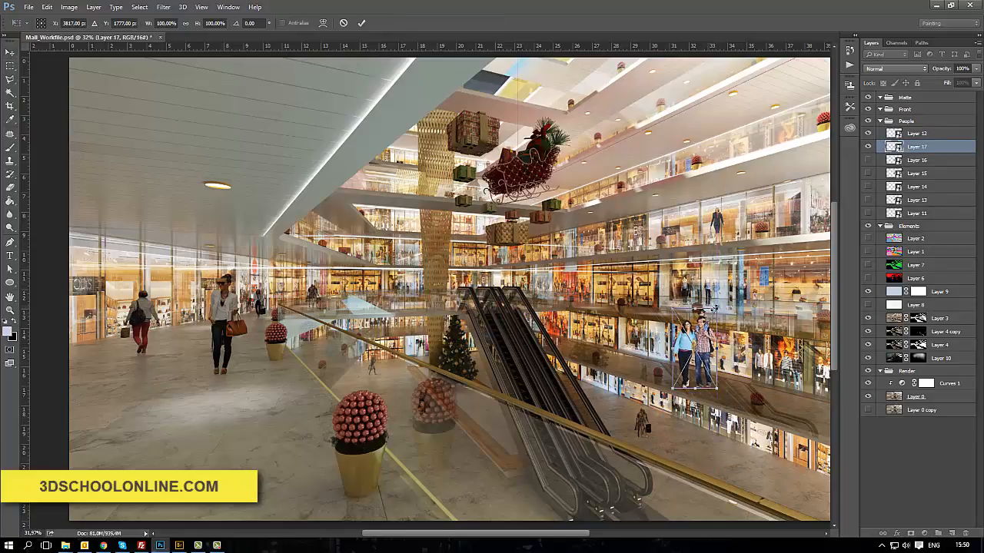
drag(717, 308, 641, 329)
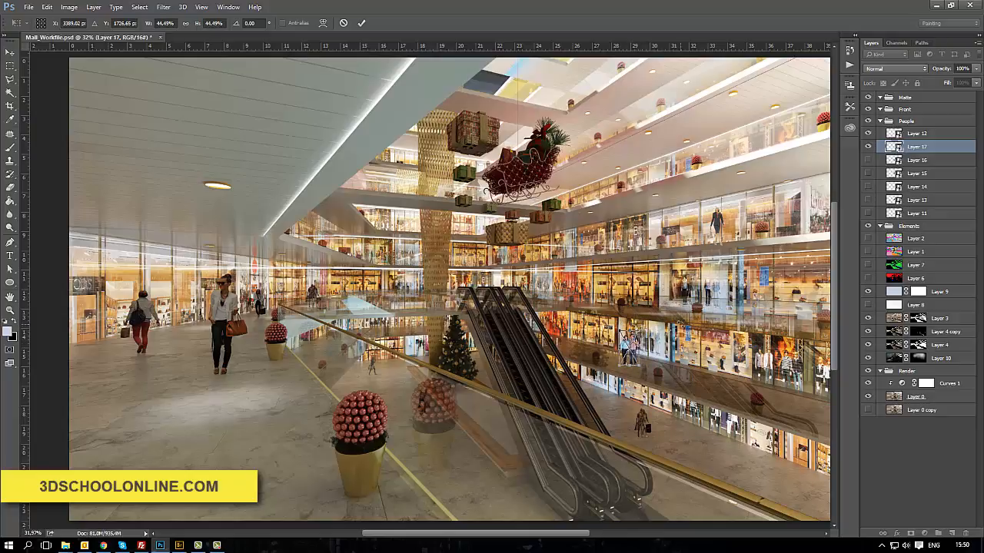
key(Return)
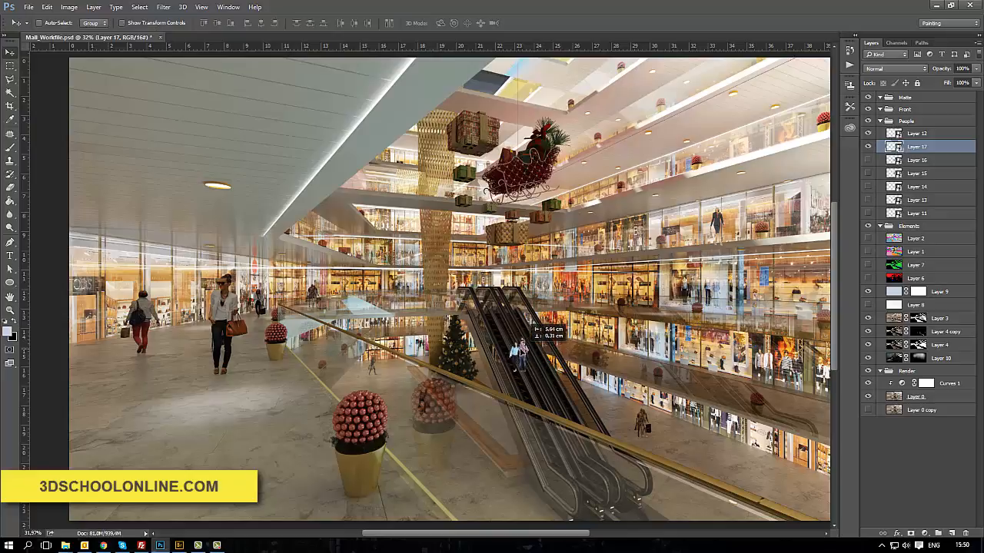
Flip the family on Layer 17 horizontally and position them on the nearest escalator
scroll(558, 371, up, 6)
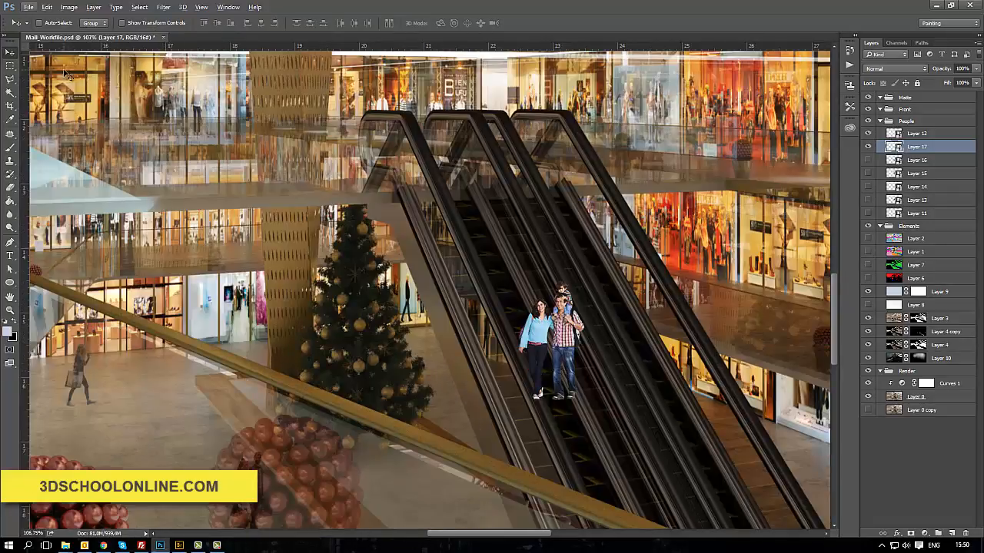
click(47, 7)
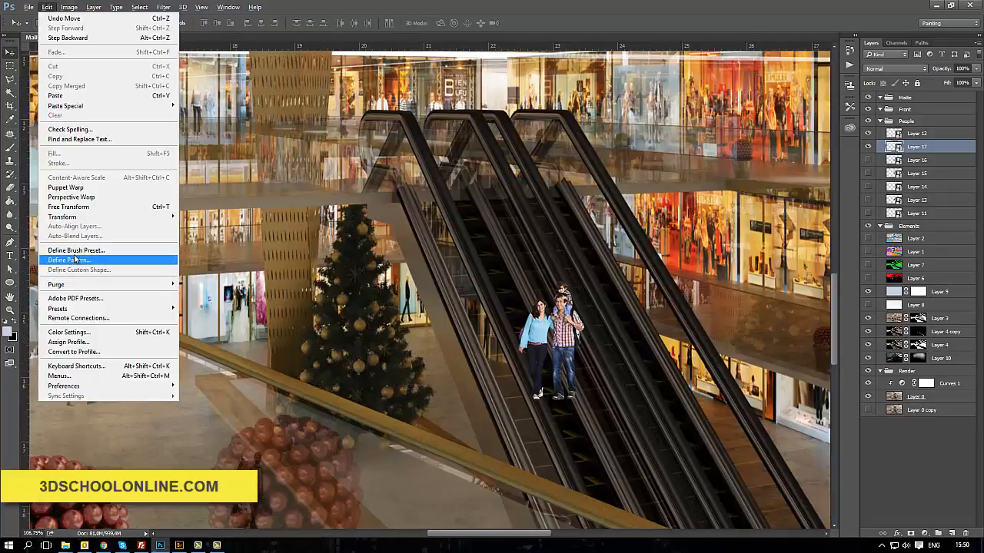
mouse_move(80, 223)
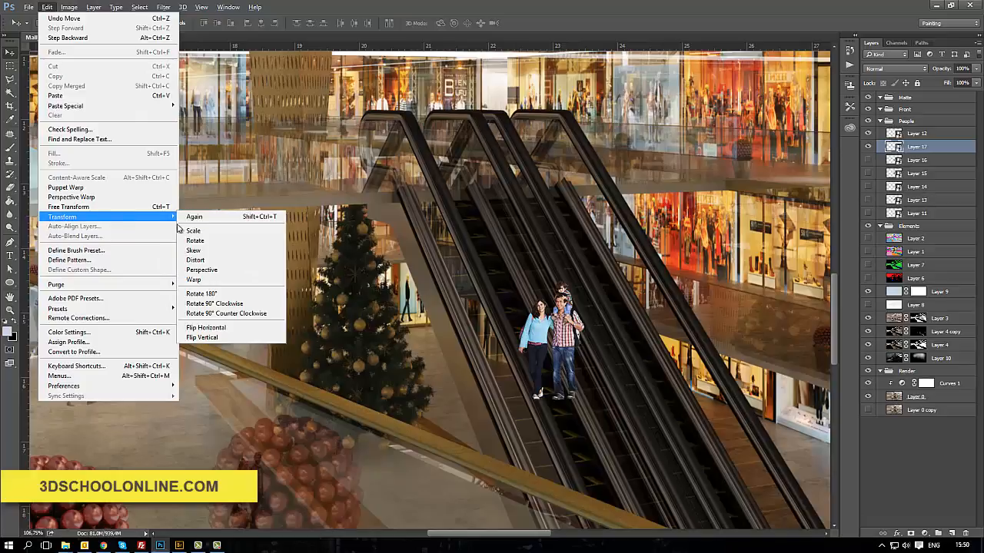
click(203, 331)
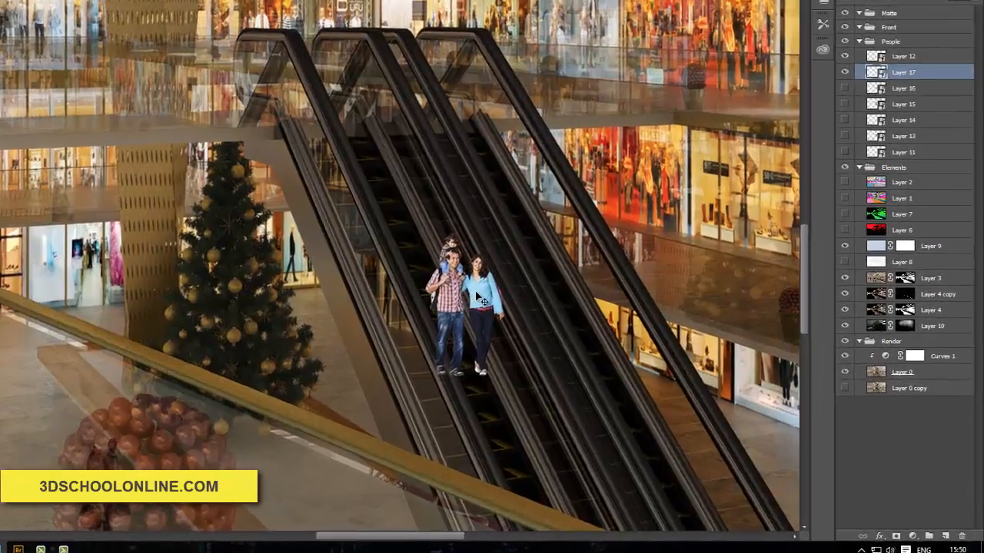
drag(560, 332, 542, 323)
drag(321, 225, 316, 230)
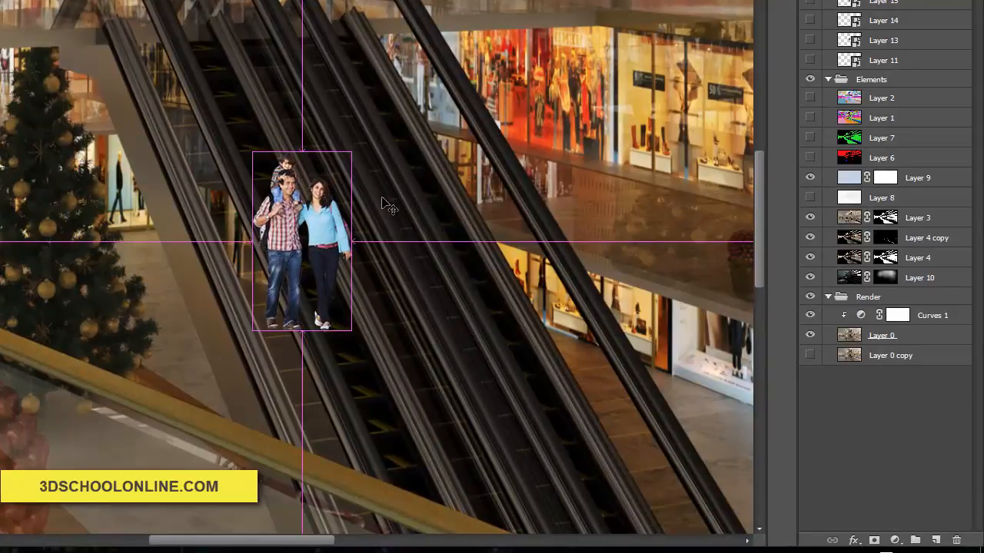
Enlarge the family on the escalator slightly and nudge them into place
key(ctrl+t)
drag(352, 154, 361, 130)
key(Return)
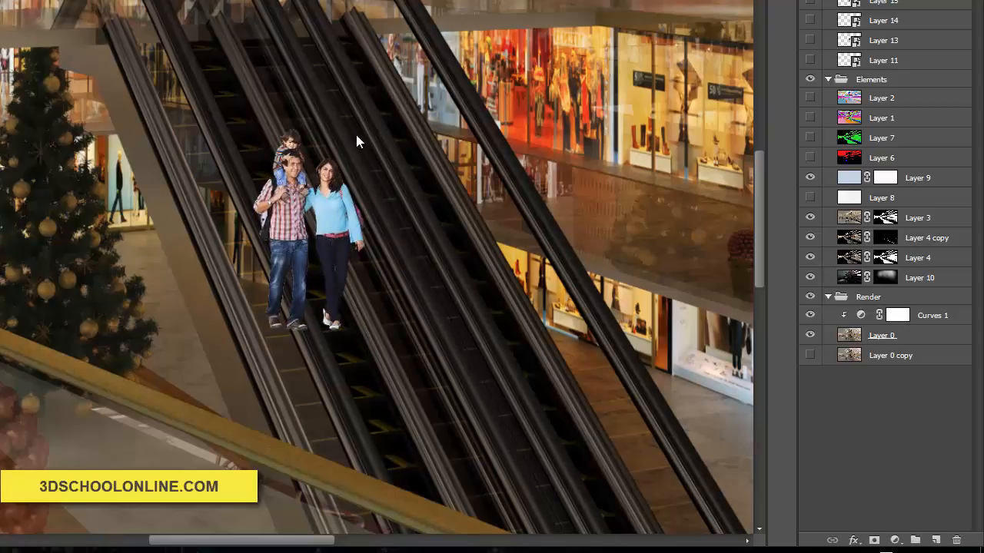
drag(336, 244, 332, 241)
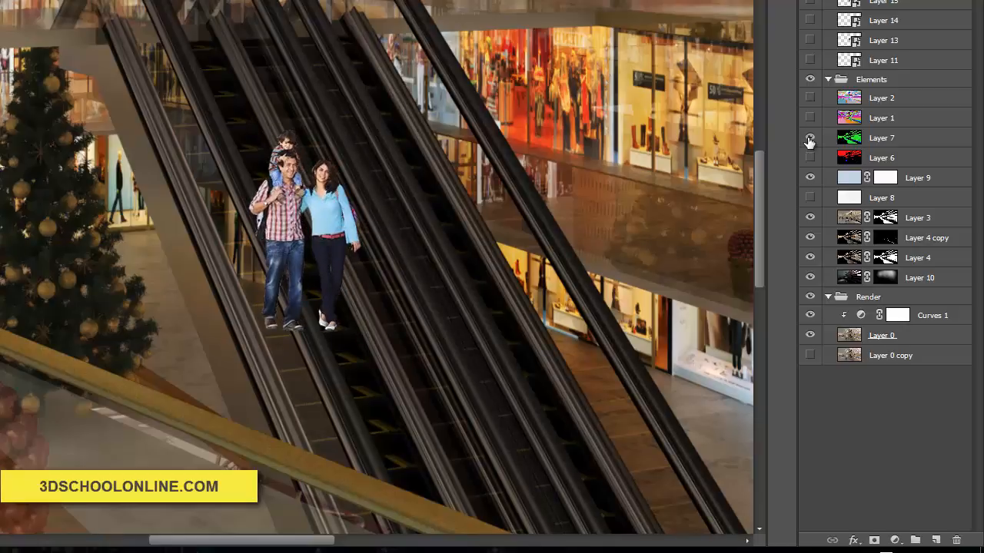
Show the Layer 7 color map, select its green glass areas by color, and hide the layer again
click(809, 139)
click(809, 138)
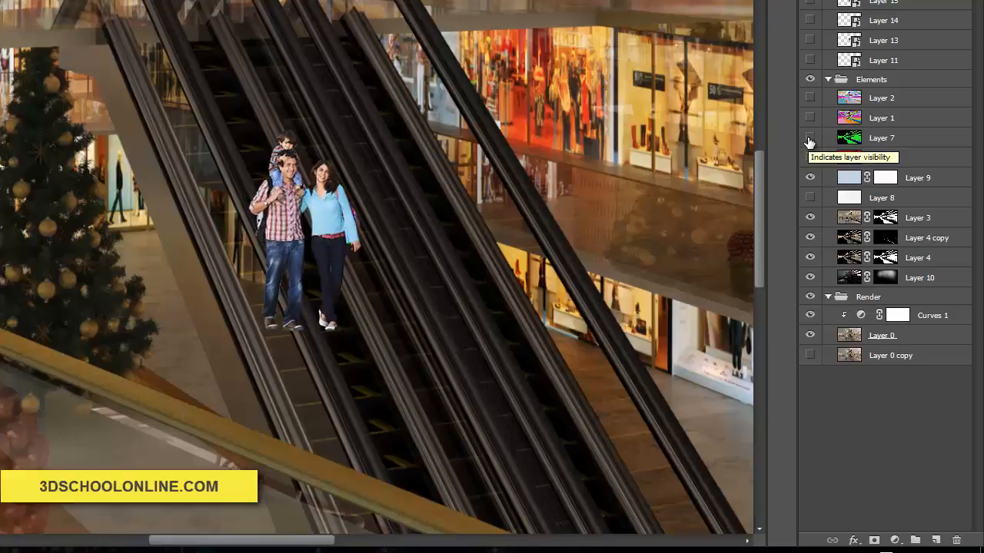
click(809, 138)
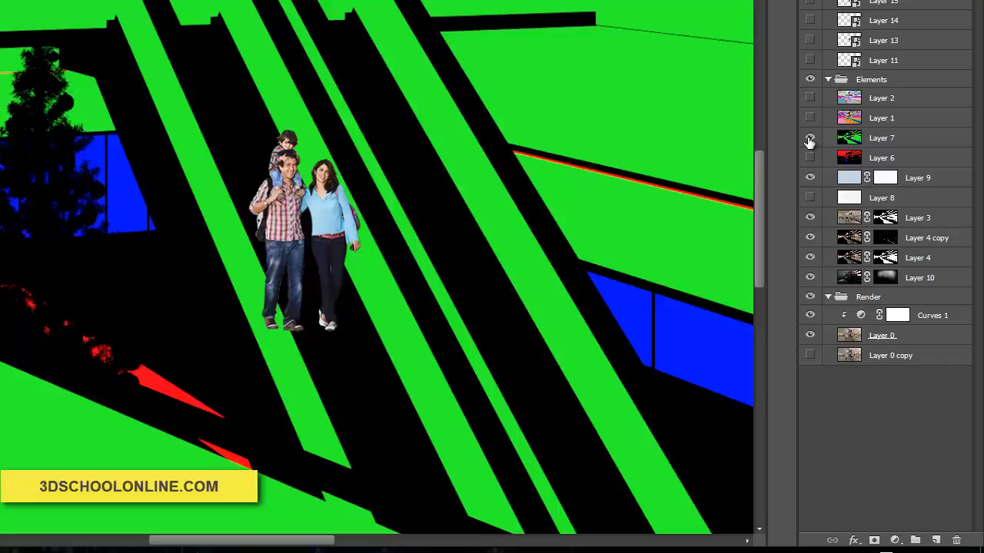
click(850, 142)
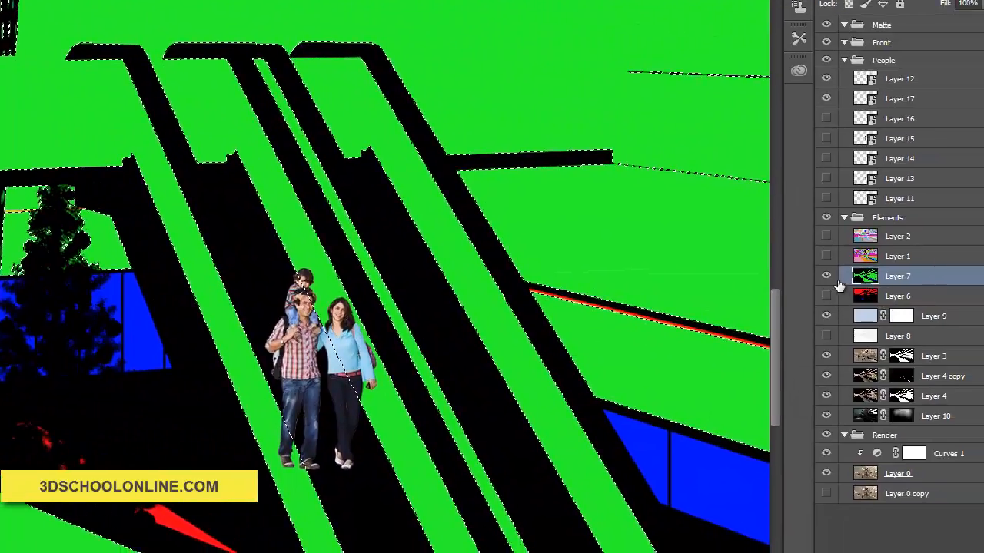
click(809, 274)
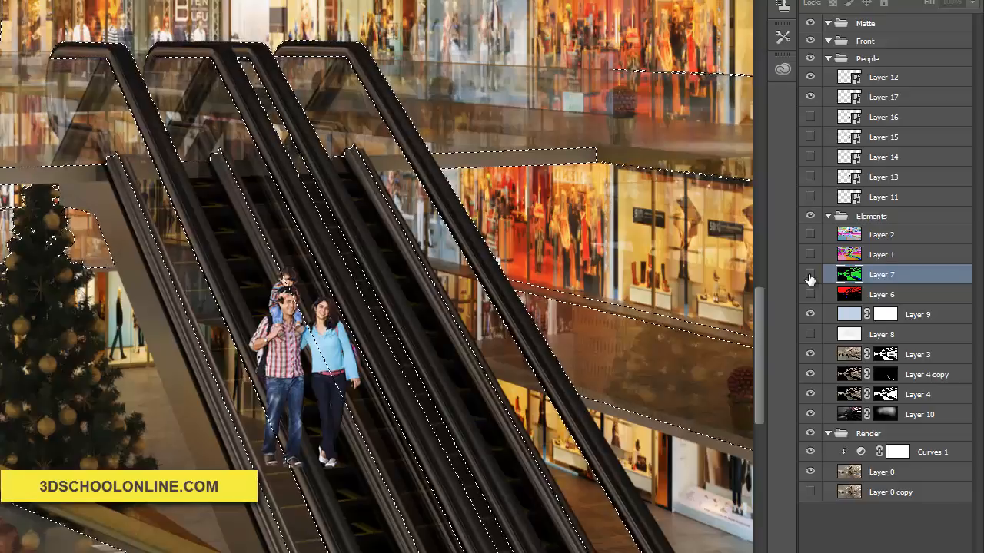
Toggle Layer 17's visibility to compare, and add a layer mask to it from the current selection
click(810, 98)
click(810, 98)
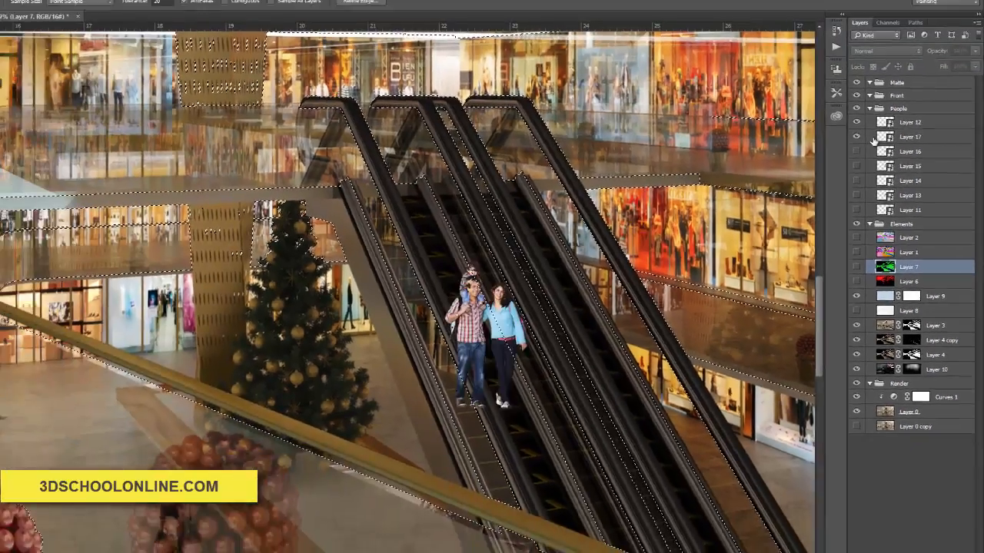
click(830, 98)
click(911, 534)
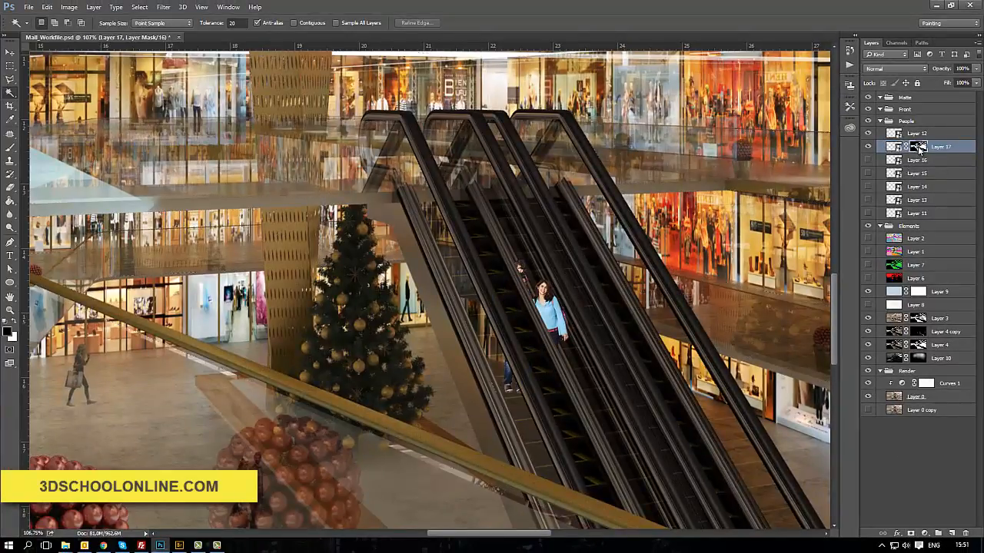
ctrl+click(918, 147)
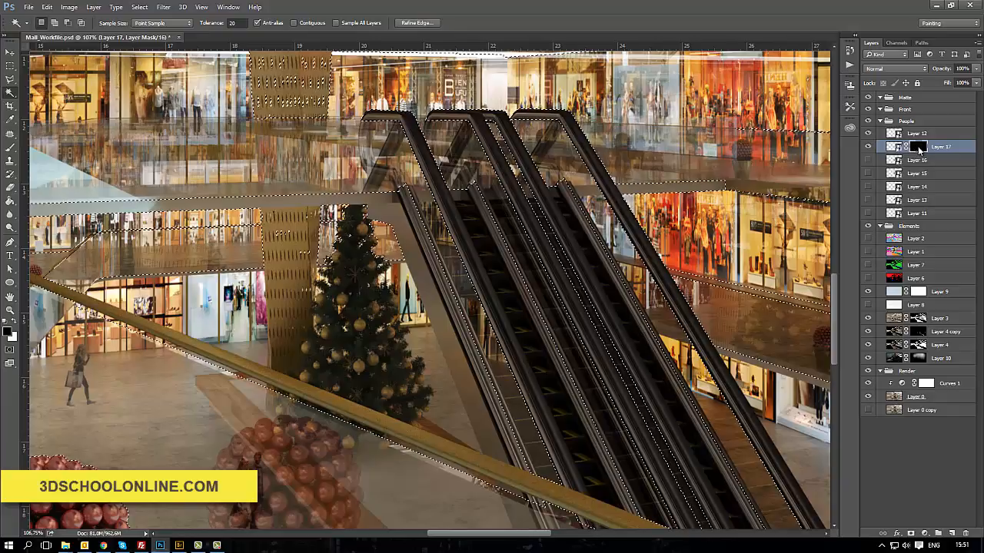
right_click(918, 147)
click(914, 166)
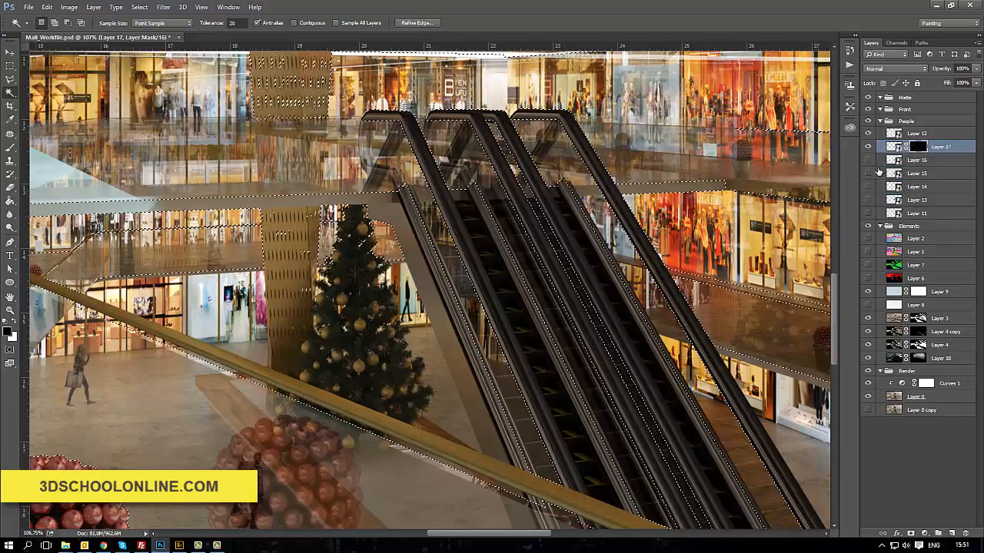
click(911, 533)
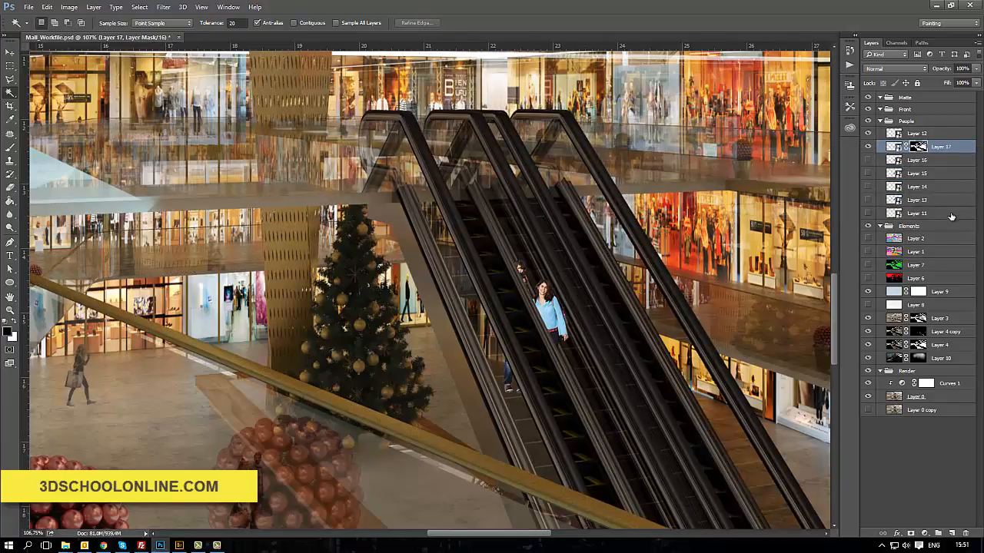
Toggle Layer 17's layer mask off and on to compare the masked and unmasked family
shift+click(922, 147)
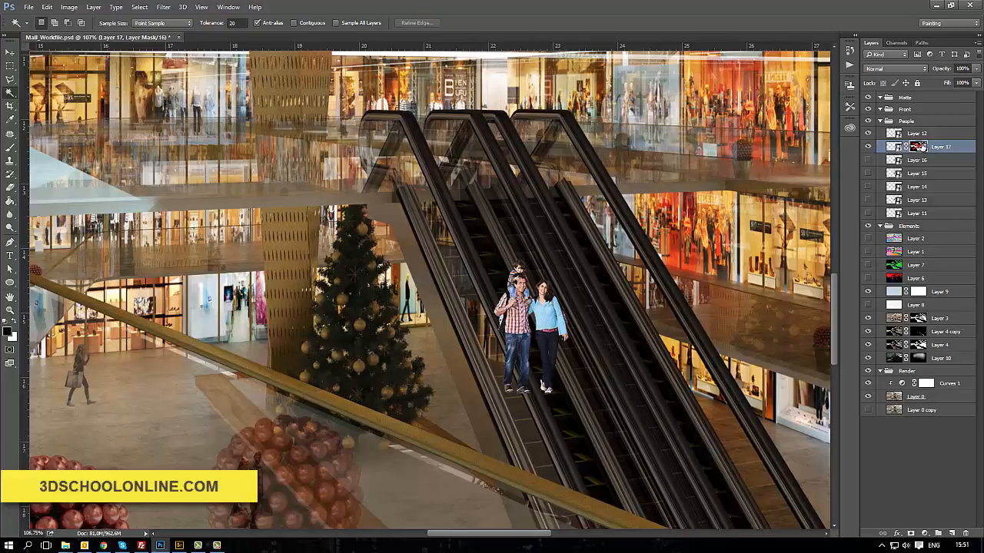
shift+click(922, 147)
shift+click(922, 147)
Switch to the Brush tool and reduce its size to 100 px for painting on Layer 17's mask
key(b)
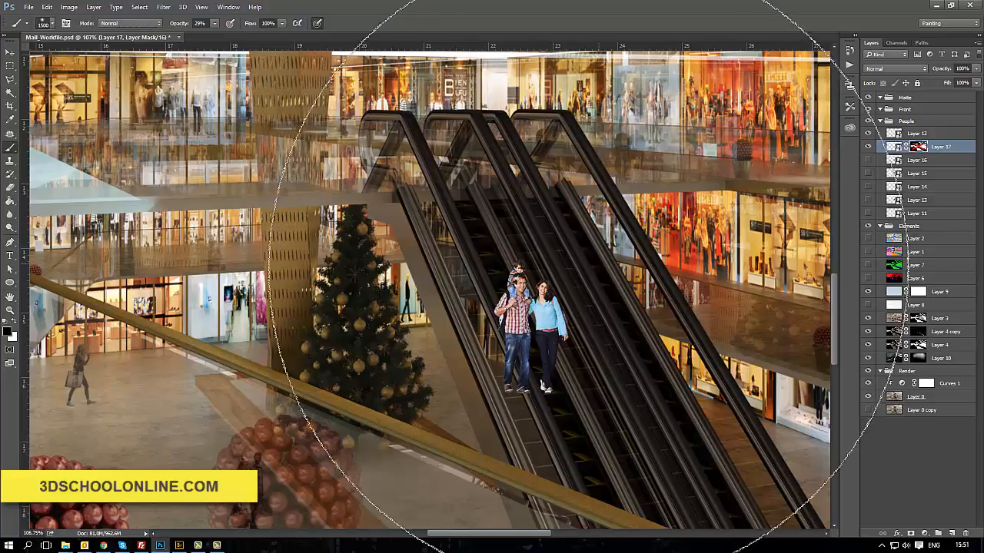
key(bracketleft)
key(bracketleft)
key(bracketleft)
key(bracketleft)
key(bracketleft)
key(bracketleft)
key(bracketleft)
key(bracketleft)
key(bracketleft)
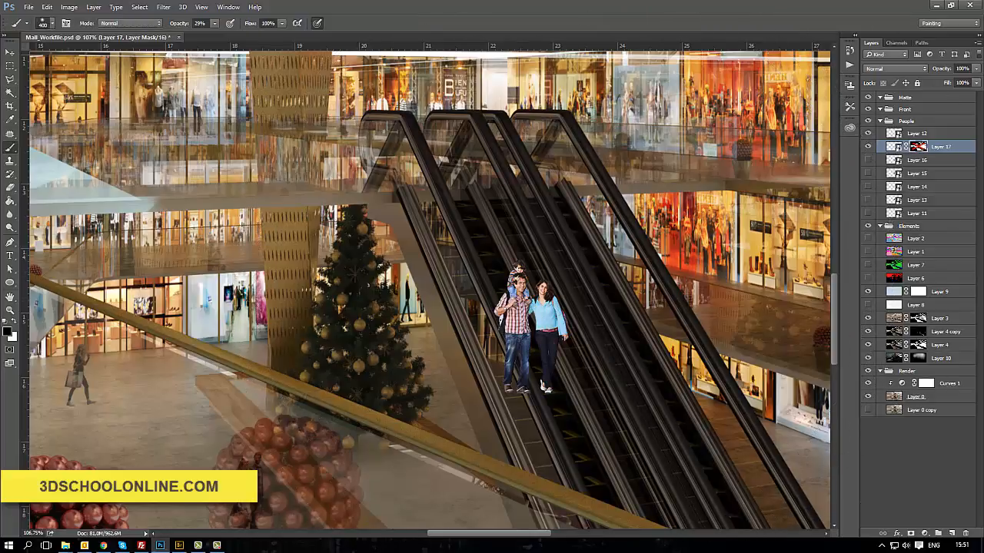
key(alt+Tab)
click(619, 6)
key(bracketleft)
key(bracketleft)
key(bracketleft)
key(bracketleft)
key(bracketleft)
key(bracketleft)
key(bracketleft)
scroll(551, 356, up, 2)
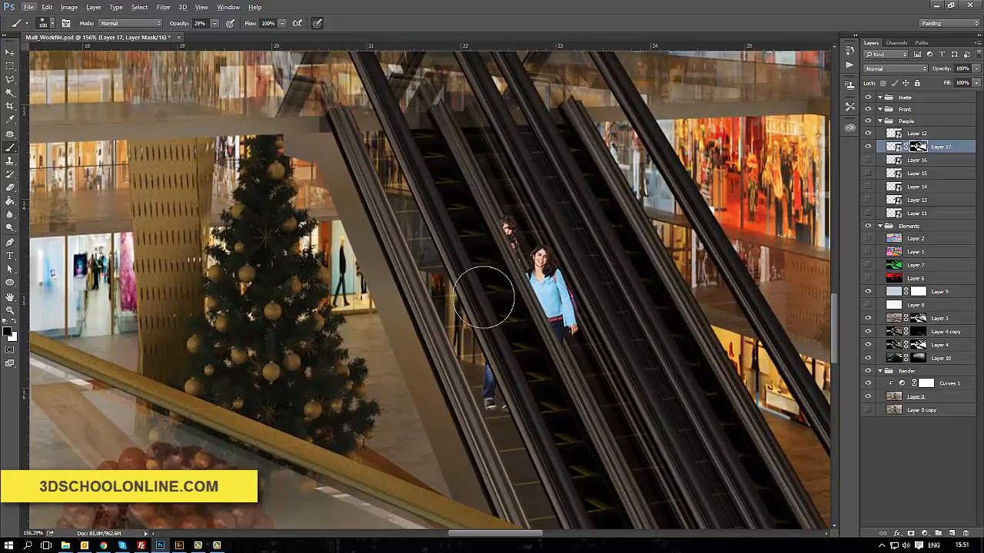
Paint white on Layer 17's mask over the man, child and woman to restore their hidden parts
key(x)
mouse_move(501, 225)
mouse_down()
mouse_move(495, 335)
mouse_move(515, 329)
mouse_up()
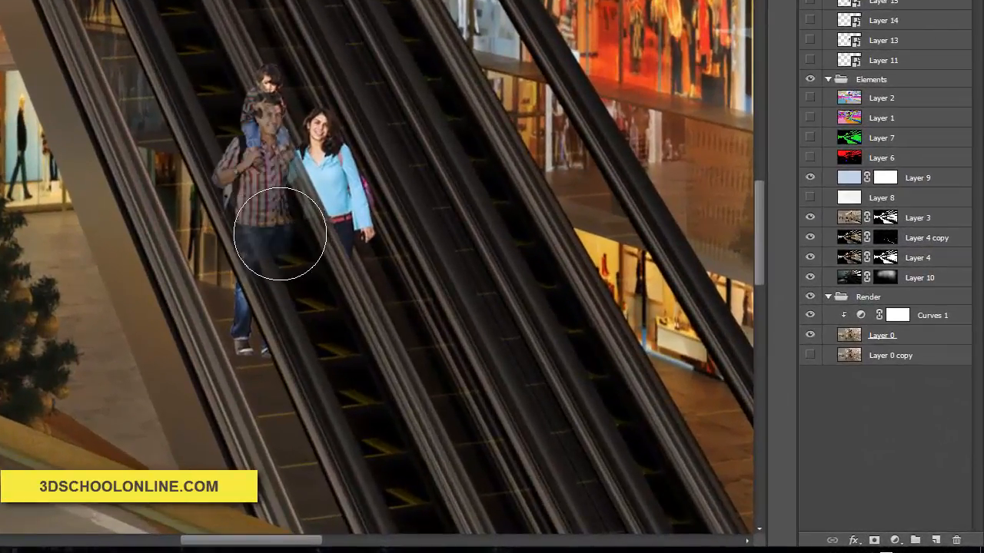
mouse_move(280, 234)
mouse_down()
mouse_move(259, 271)
mouse_move(266, 231)
mouse_move(267, 281)
mouse_move(256, 239)
mouse_move(224, 339)
mouse_move(246, 376)
mouse_move(220, 309)
mouse_move(254, 335)
mouse_up()
key(x)
key(x)
mouse_move(268, 105)
mouse_down()
mouse_move(260, 138)
mouse_move(274, 121)
mouse_move(298, 123)
mouse_move(313, 202)
mouse_move(319, 153)
mouse_move(329, 302)
mouse_move(345, 279)
mouse_up()
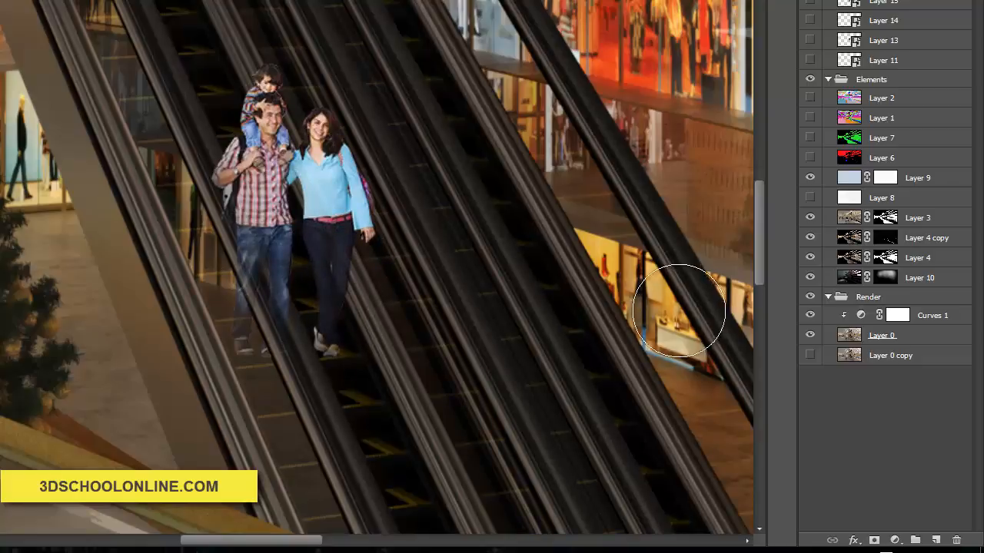
mouse_move(236, 306)
mouse_down()
mouse_move(208, 271)
mouse_move(229, 320)
mouse_move(213, 285)
mouse_move(226, 268)
mouse_move(213, 277)
mouse_up()
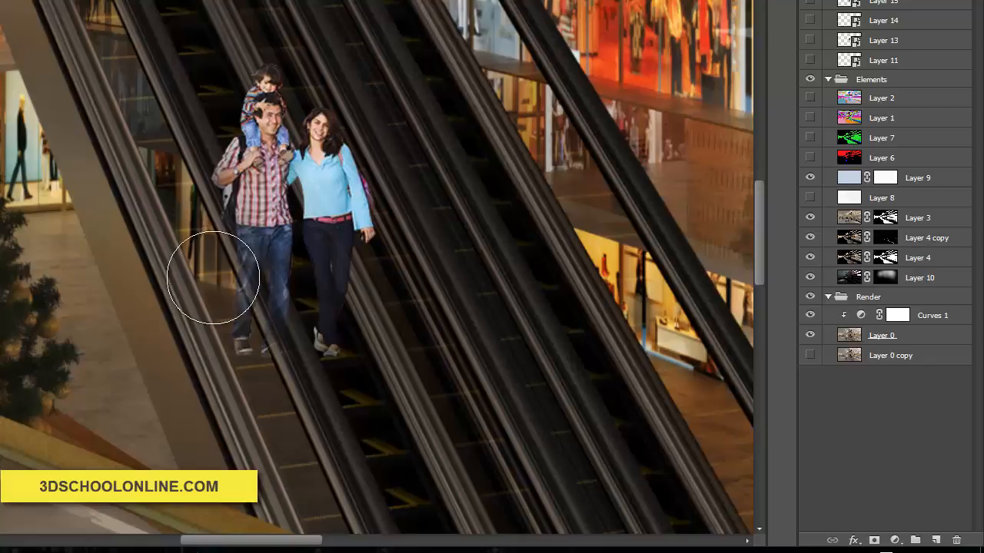
Reduce the brush size further for detailed mask painting around the man's legs
key(bracketleft)
key(bracketleft)
key(bracketleft)
key(bracketleft)
key(bracketleft)
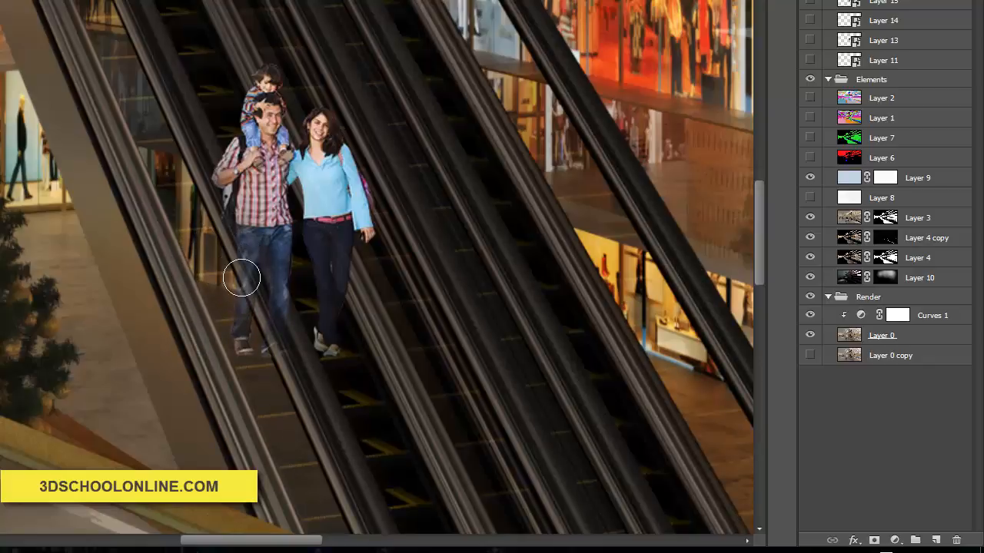
key(bracketleft)
key(bracketleft)
Toggle the colour-ID layers Layer 1, Layer 2 and Layer 6 on and off to examine how they separate the escalator parts
click(811, 118)
click(811, 118)
click(809, 98)
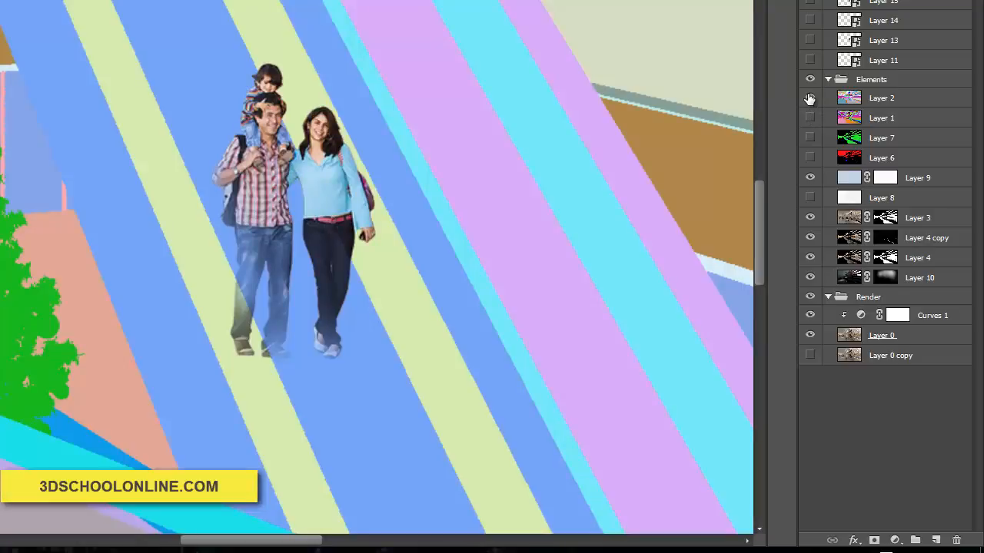
click(809, 98)
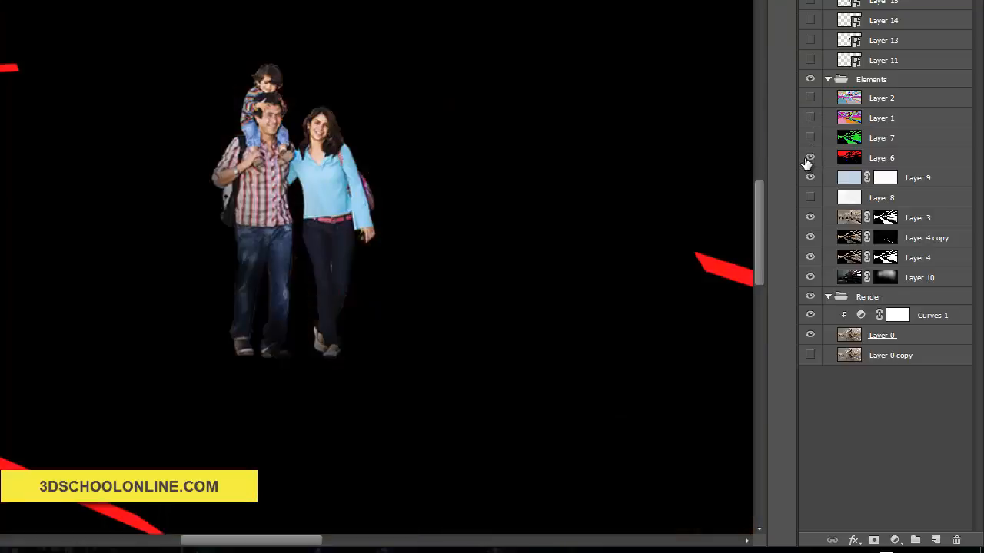
click(809, 157)
Paint black on Layer 17's mask over the man's arm and side where the dark escalator handrail passes in front of him
scroll(266, 275, up, 2)
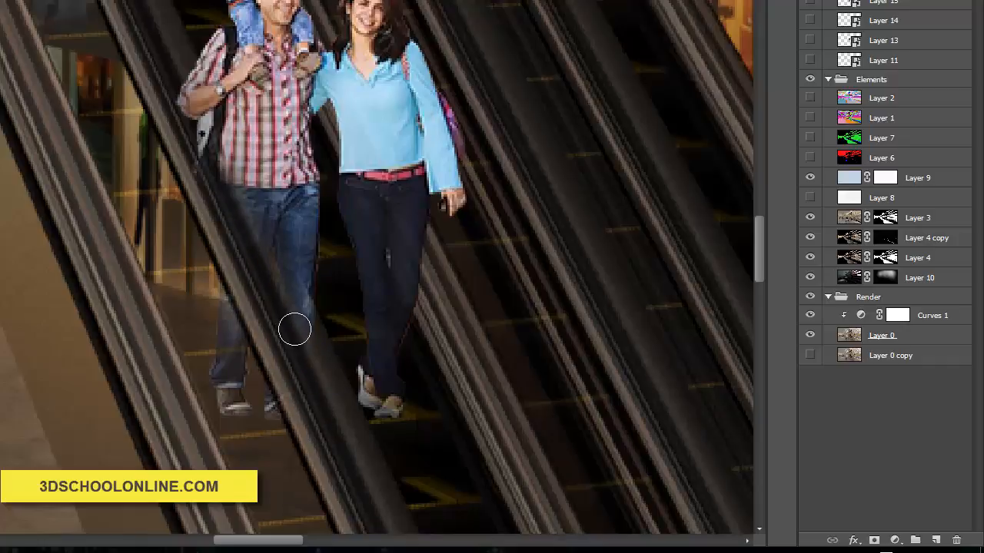
mouse_move(190, 67)
mouse_down()
mouse_move(171, 67)
mouse_move(200, 131)
mouse_move(216, 142)
mouse_move(171, 56)
mouse_up()
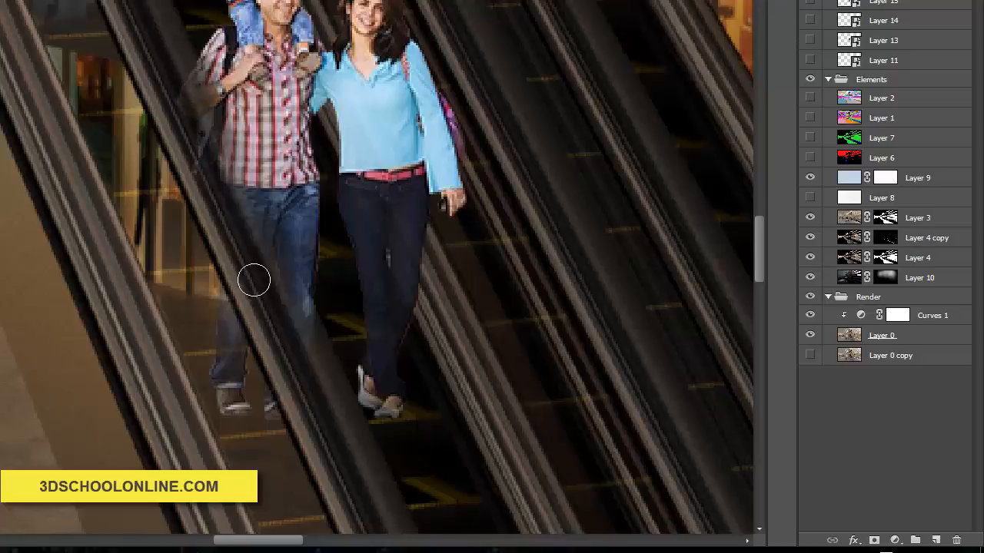
mouse_move(326, 369)
mouse_down()
mouse_move(309, 285)
mouse_move(178, 52)
mouse_up()
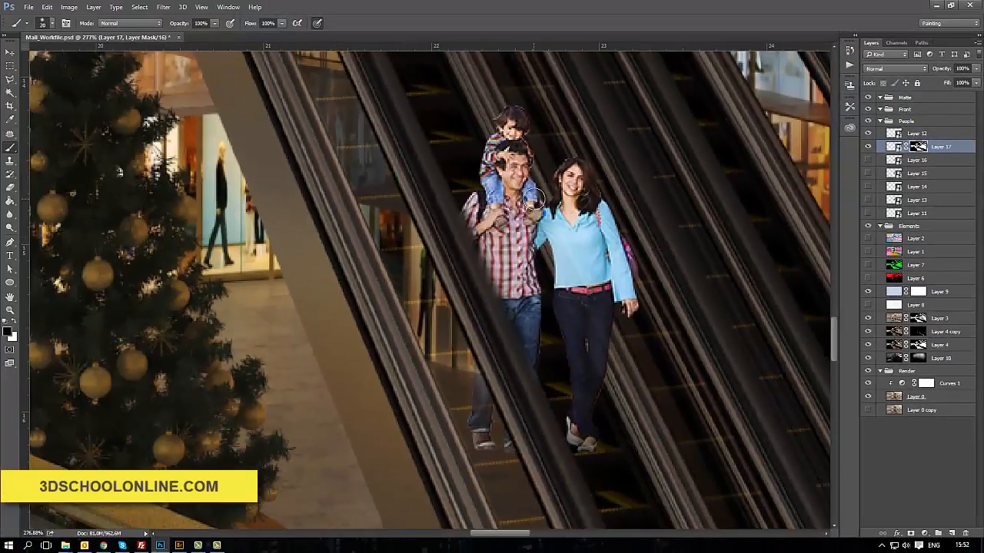
Unlink Layer 17 from its layer mask and apply a slight free transform to the family
click(895, 148)
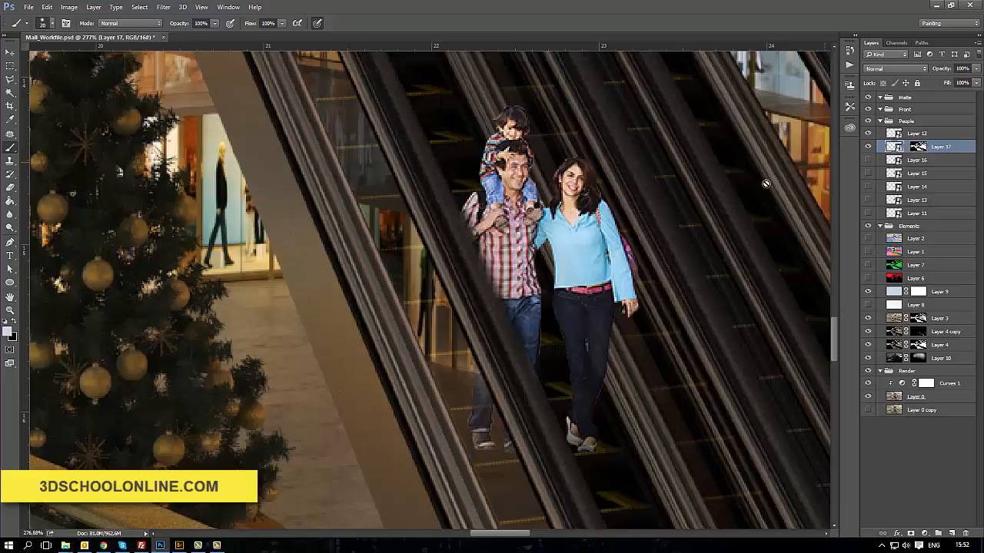
scroll(607, 267, down, 8)
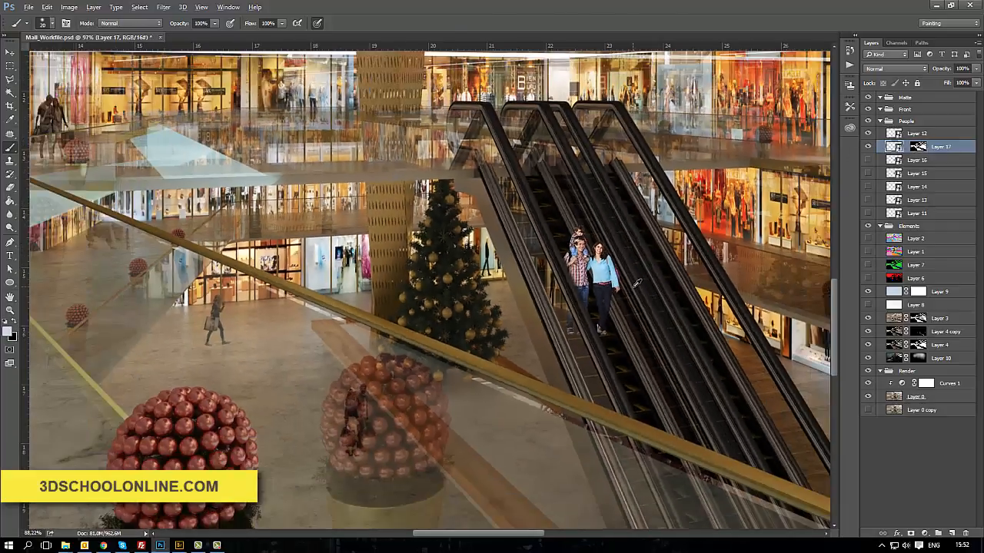
scroll(646, 277, up, 2)
key(ctrl+t)
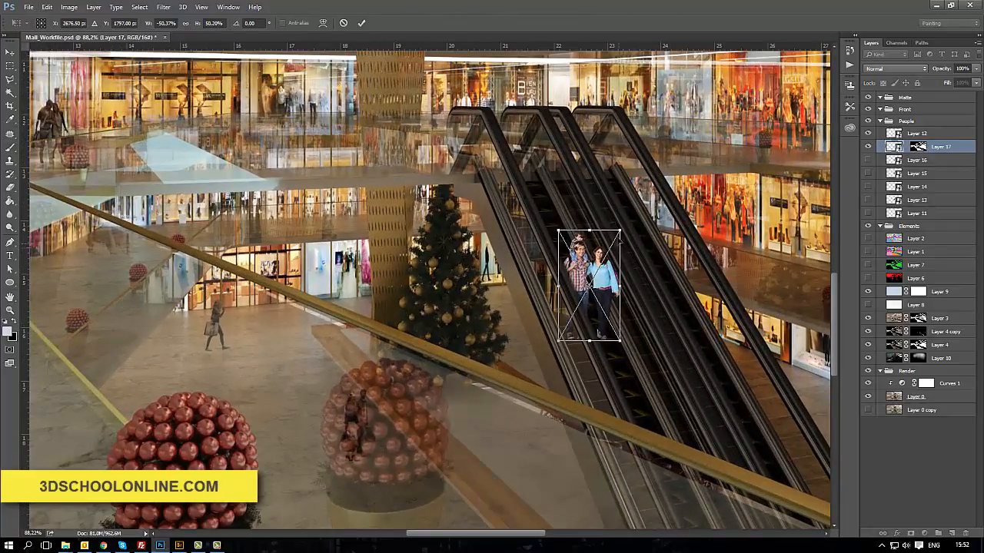
mouse_move(625, 229)
mouse_down()
mouse_move(628, 216)
mouse_move(624, 230)
mouse_up()
key(Return)
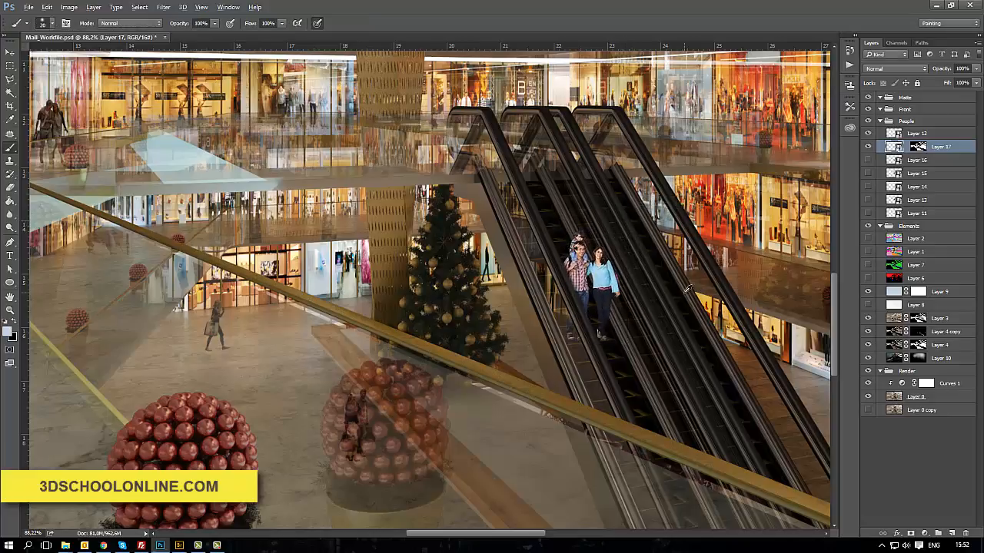
Move the family on Layer 17 up to the upper-floor landing at the top of the escalators
scroll(625, 316, up, 2)
scroll(621, 328, up, 4)
scroll(661, 368, down, 4)
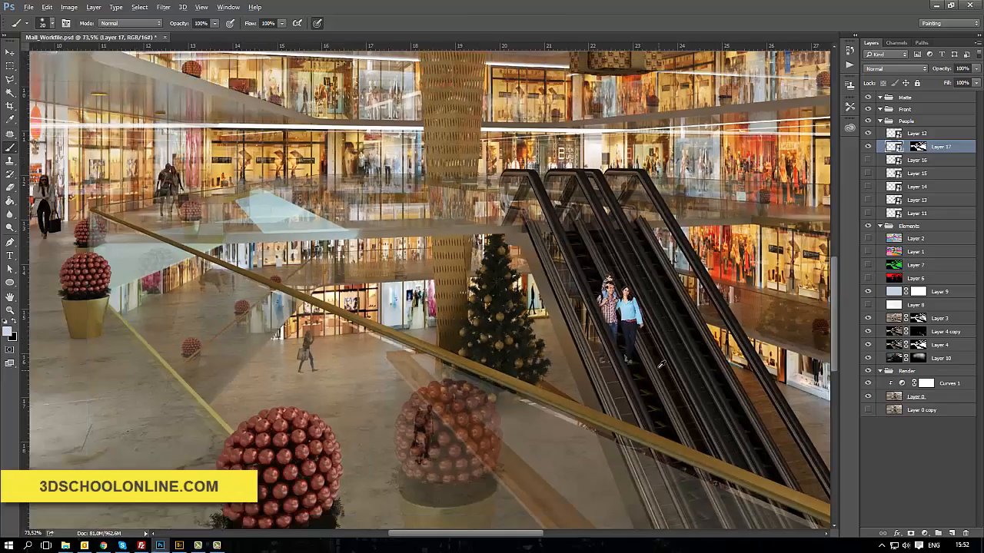
click(13, 52)
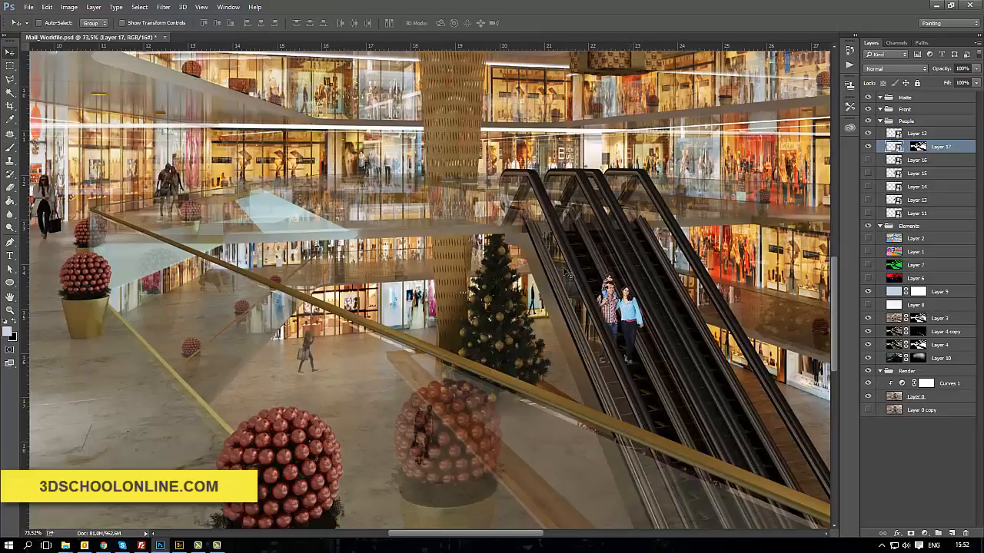
drag(626, 285, 604, 151)
Delete Layer 17's old layer mask and add a blank white mask in its place
right_click(922, 148)
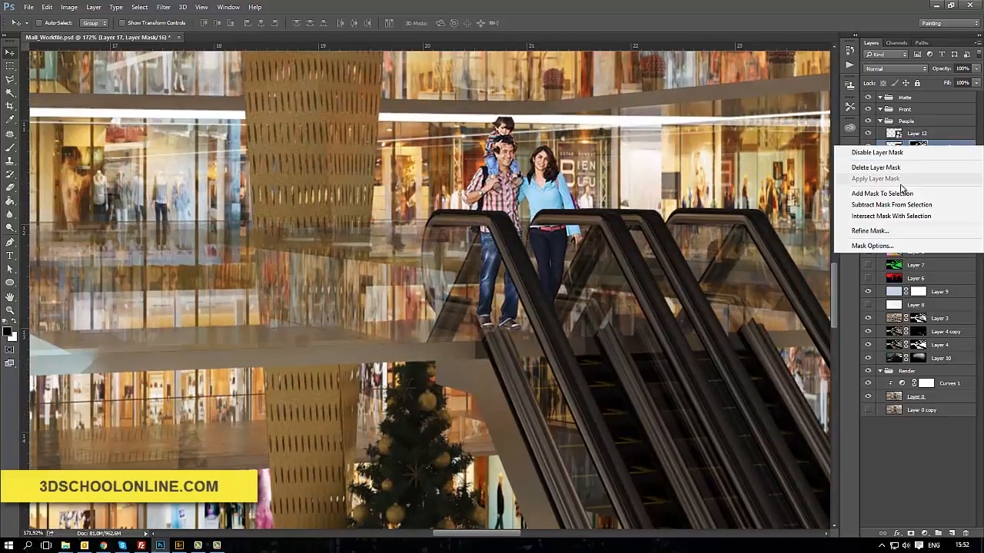
click(861, 175)
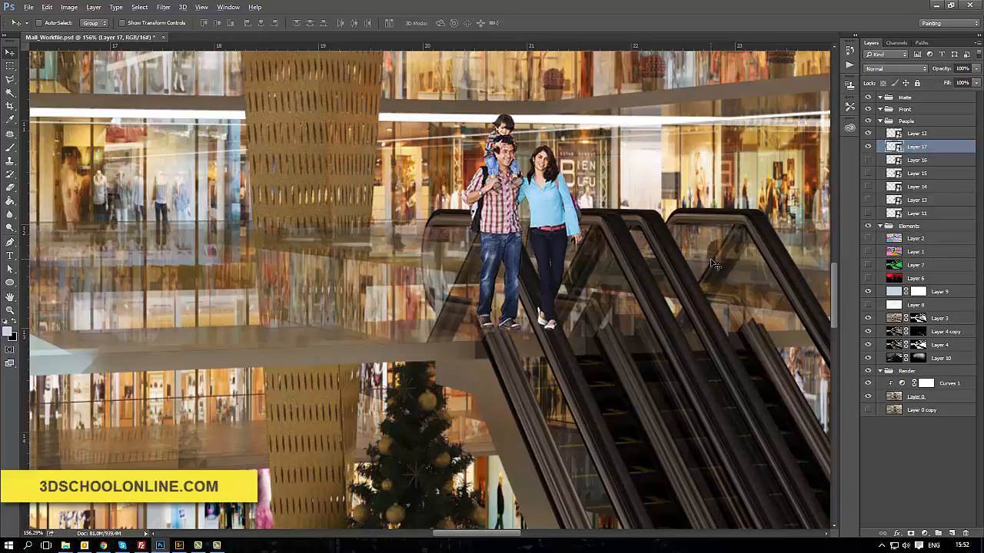
drag(713, 265, 663, 231)
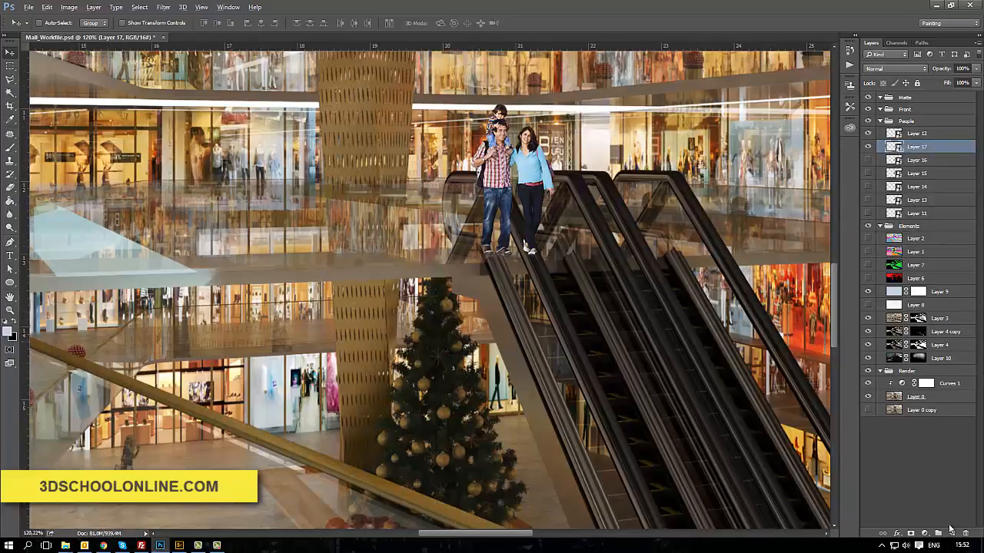
click(911, 534)
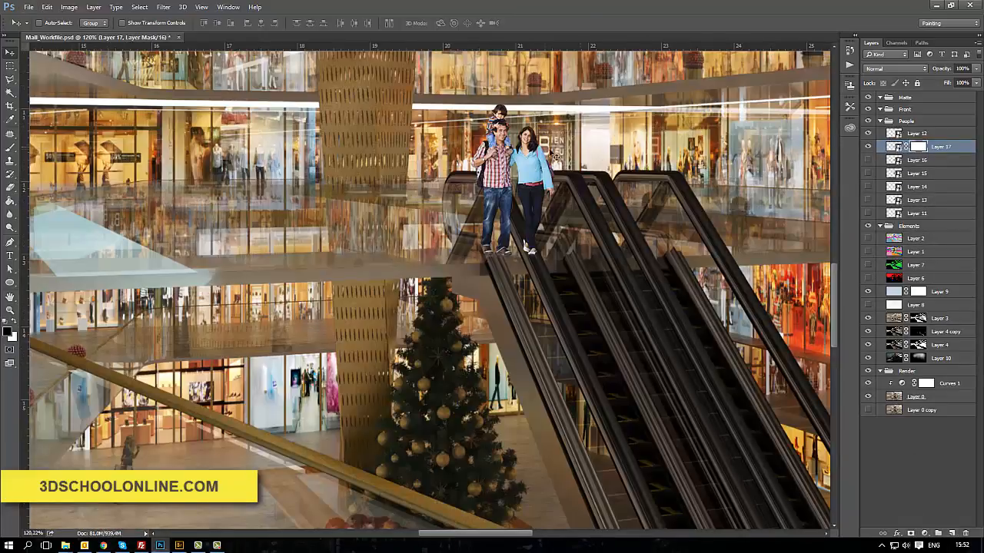
Brush black on Layer 17's mask along the handrail crossing the man's waist to hide him behind it
drag(521, 143, 585, 184)
drag(561, 233, 376, 288)
key(b)
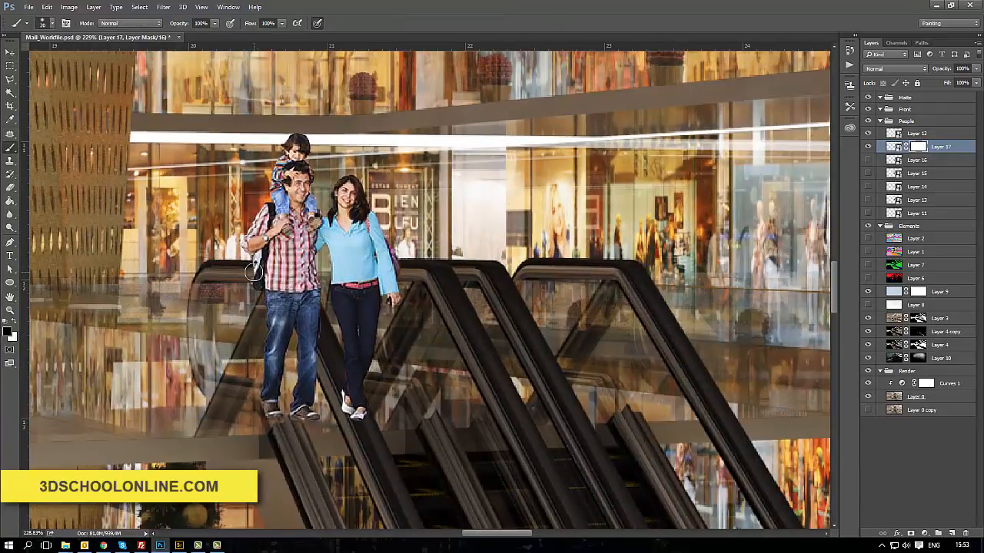
mouse_move(254, 272)
mouse_down()
mouse_move(291, 282)
mouse_move(315, 329)
mouse_up()
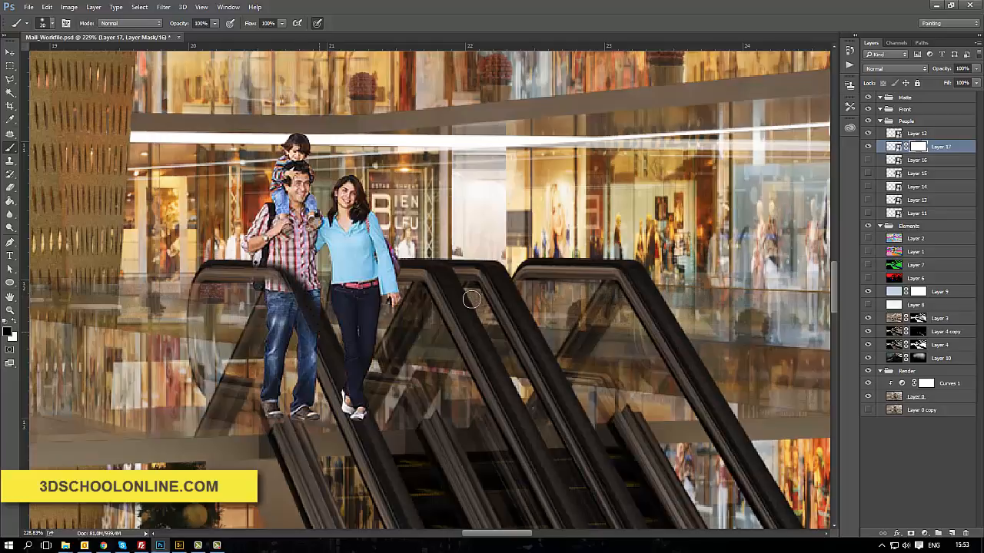
Toggle and isolate the colour-ID layers Layer 7 and Layer 1 to compare how they separate the escalator railings
click(869, 265)
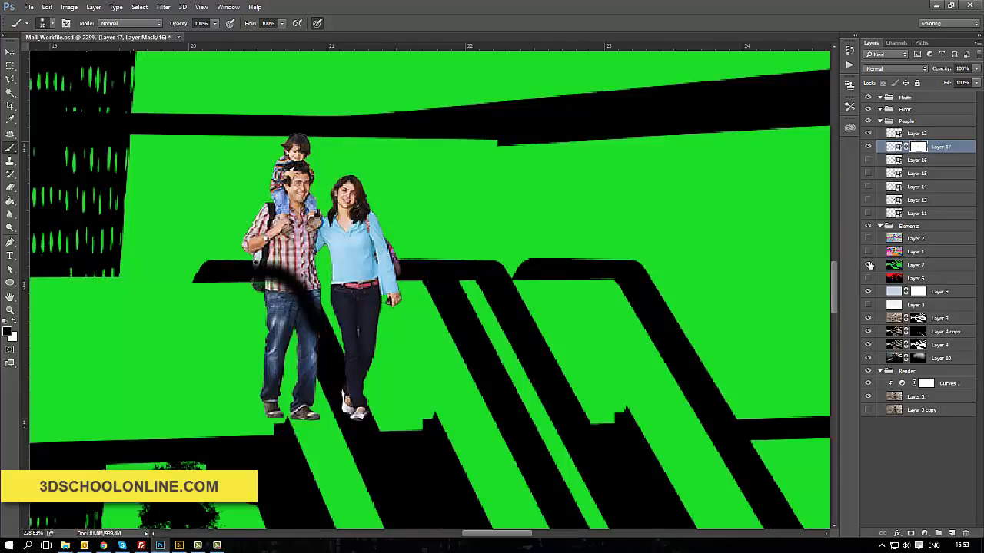
click(868, 265)
alt+click(868, 265)
alt+click(869, 265)
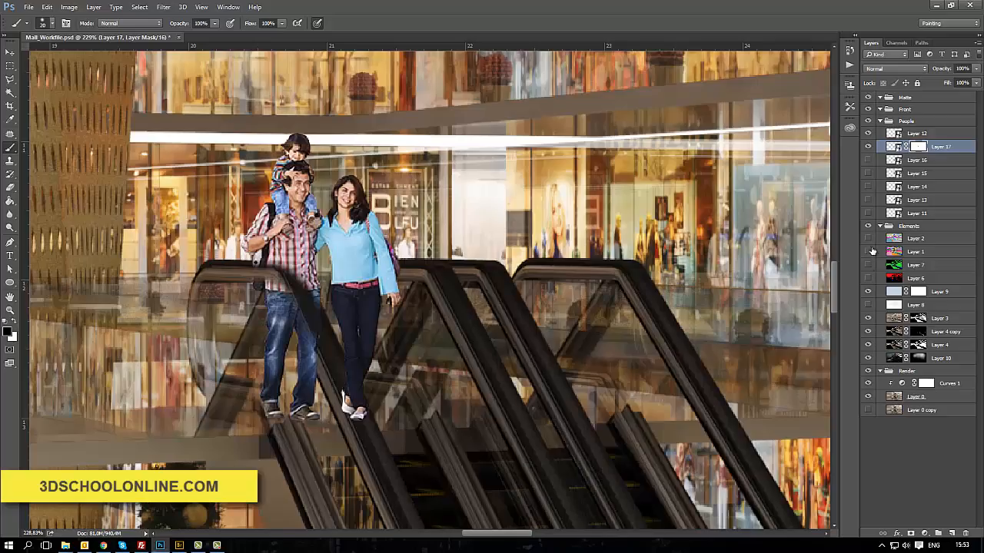
alt+click(869, 252)
alt+click(869, 251)
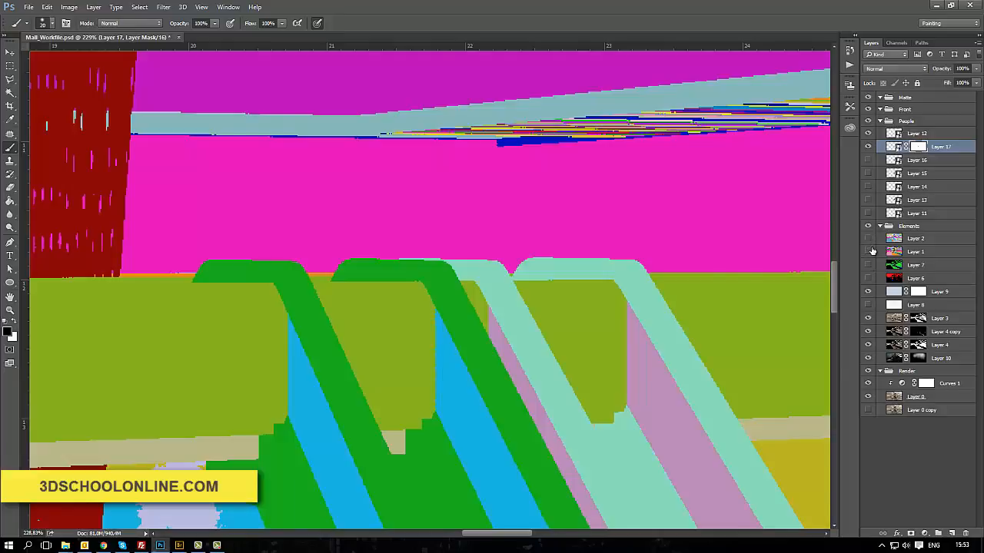
Select the green escalator railing areas on Layer 1 with the Magic Wand, and hide Layer 1 with the selection active
click(867, 251)
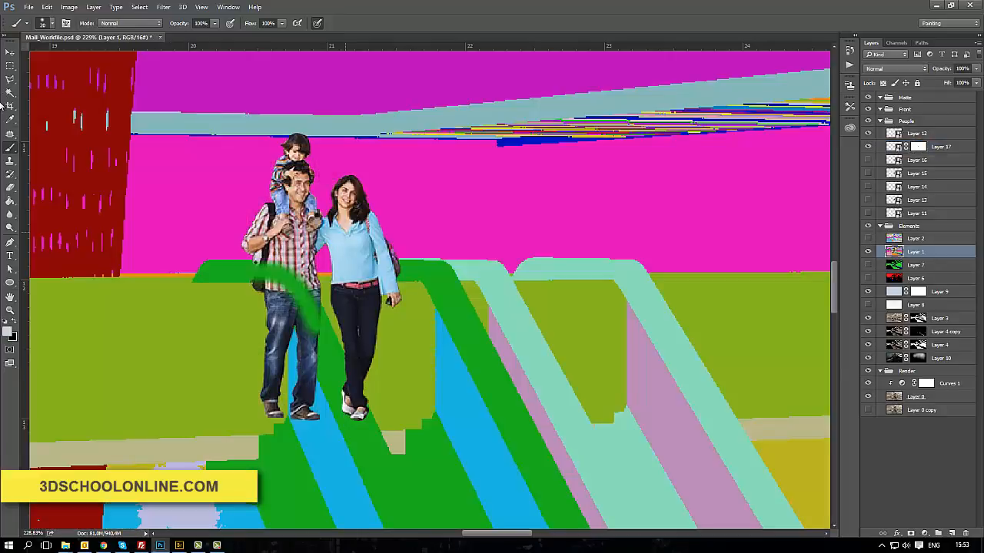
click(11, 95)
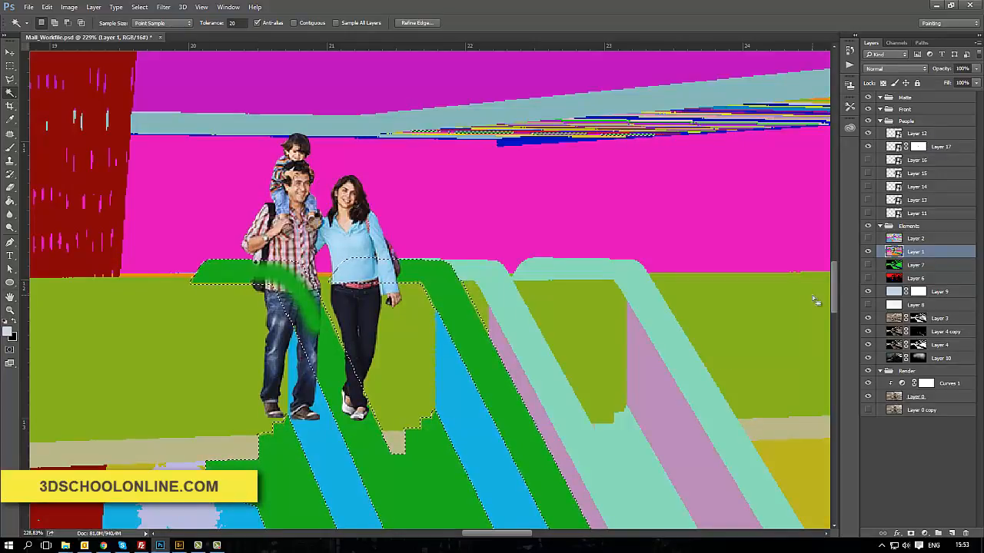
click(868, 251)
Replace Layer 17's mask with one made from the selection so the railing areas hide the family
click(889, 149)
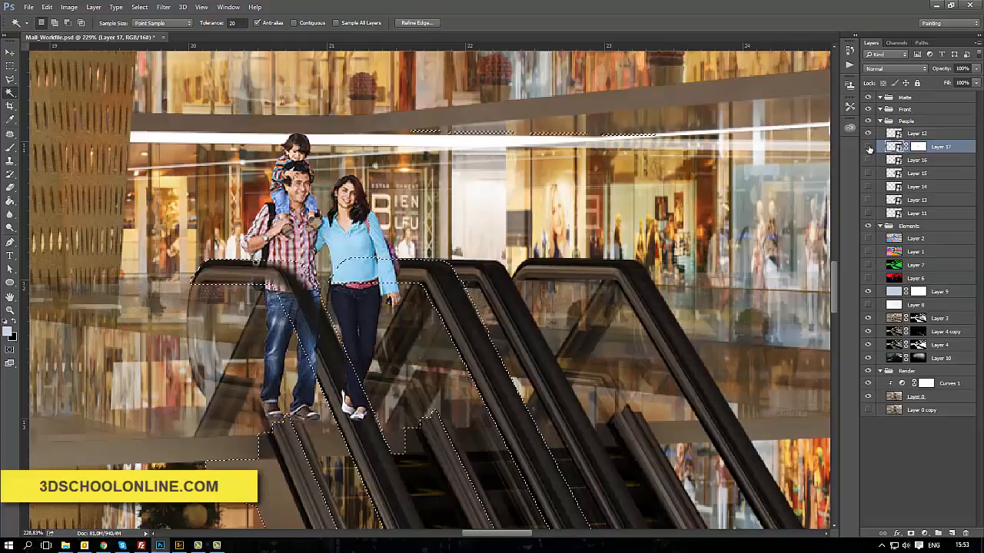
click(869, 147)
click(869, 147)
right_click(918, 146)
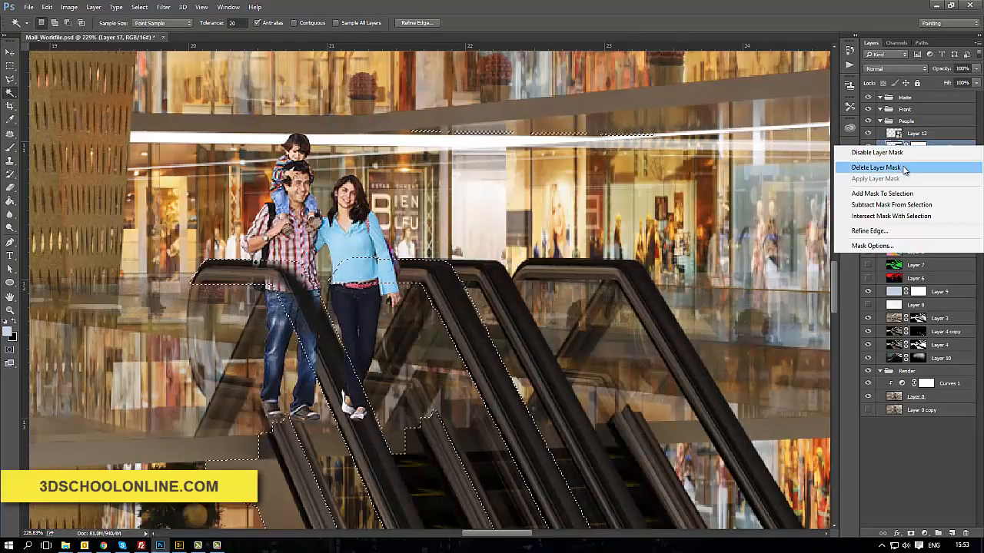
click(907, 167)
click(911, 533)
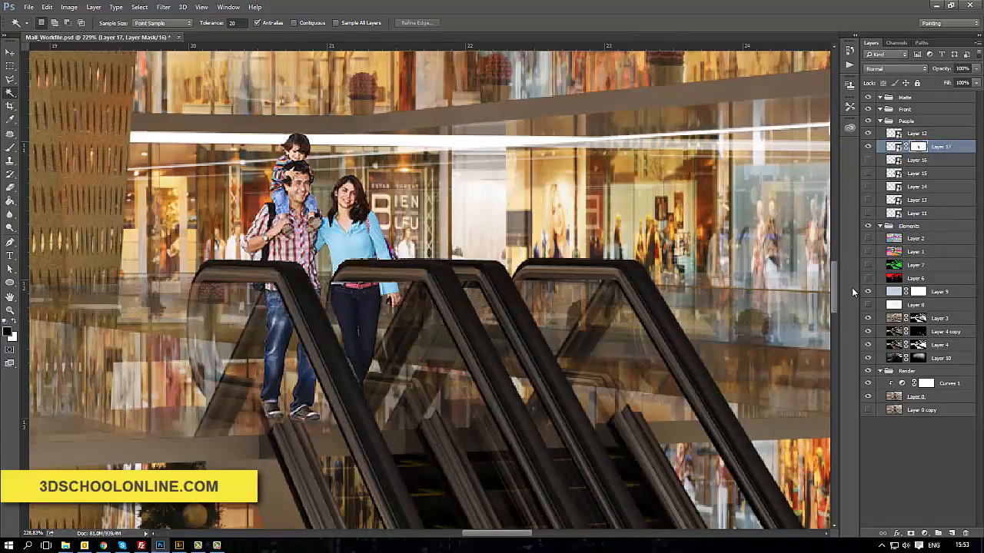
Paint white at 100% brush opacity on Layer 17's mask to restore the woman's waist in front of the second railing
key(b)
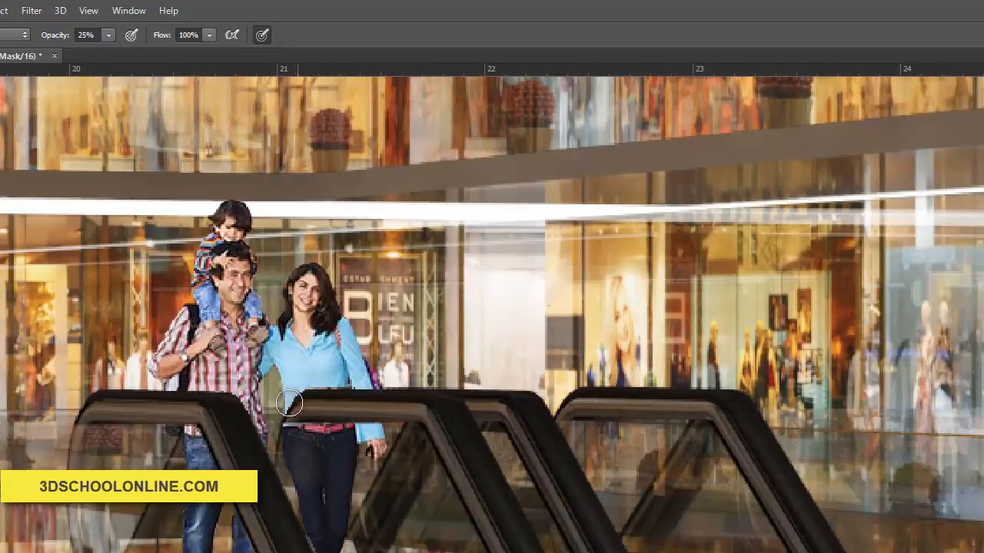
drag(42, 30, 126, 38)
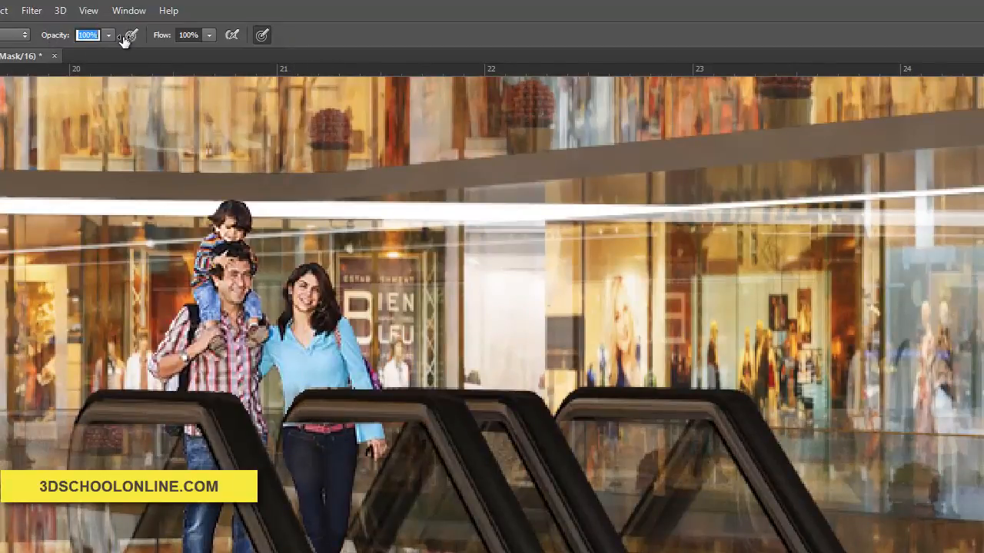
mouse_move(380, 416)
mouse_down()
mouse_move(299, 399)
mouse_move(346, 403)
mouse_move(307, 384)
mouse_move(298, 456)
mouse_move(331, 393)
mouse_move(338, 404)
mouse_move(349, 387)
mouse_move(354, 405)
mouse_up()
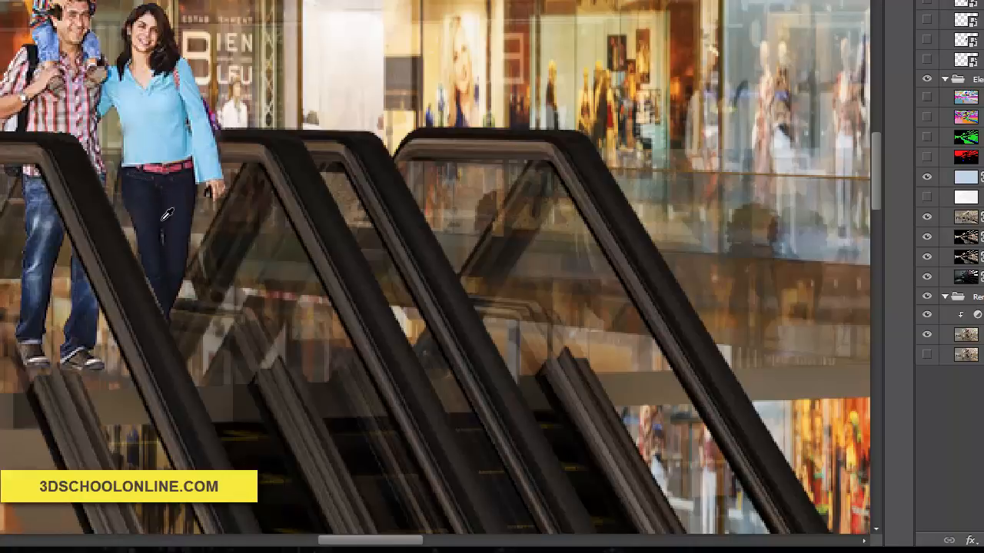
Paint black on Layer 17's mask over the man's shoes to hide them behind the escalator's lower side panel
scroll(158, 230, down, 1)
scroll(43, 376, up, 3)
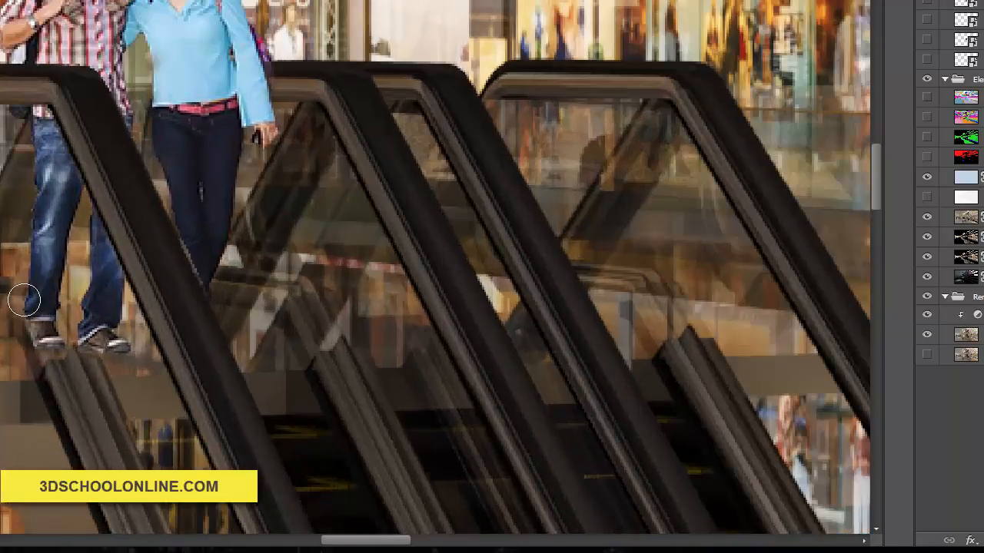
mouse_move(39, 314)
mouse_down()
mouse_move(62, 354)
mouse_move(17, 296)
mouse_move(53, 340)
mouse_move(61, 324)
mouse_move(86, 354)
mouse_up()
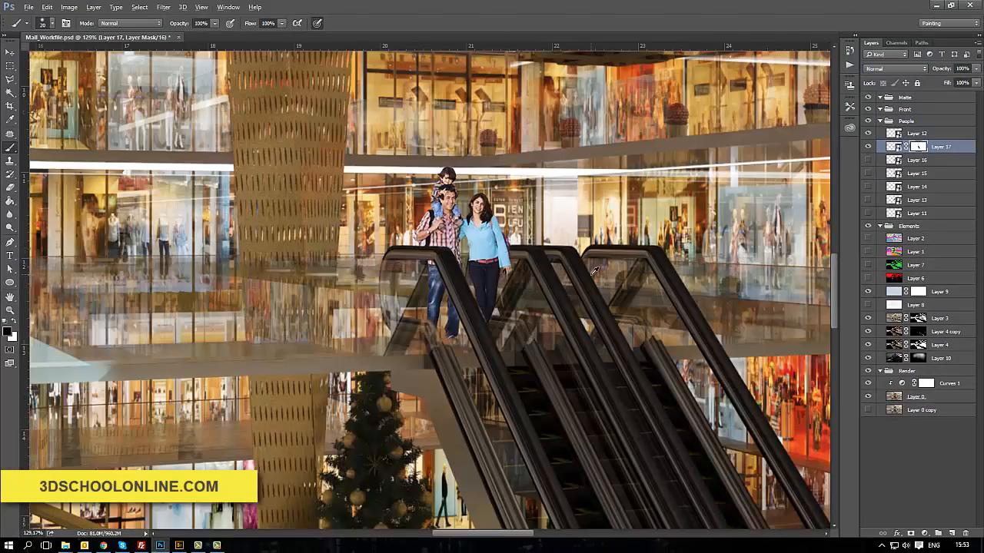
Set the Brush to 60 px and 20% opacity for softer painting on Layer 17's mask
scroll(591, 274, down, 10)
scroll(552, 256, up, 10)
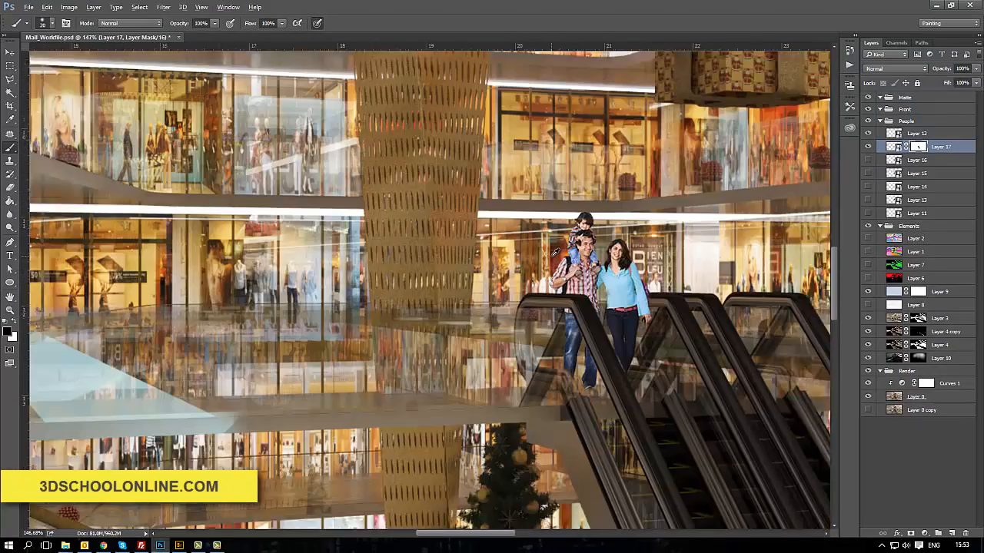
scroll(554, 252, up, 1)
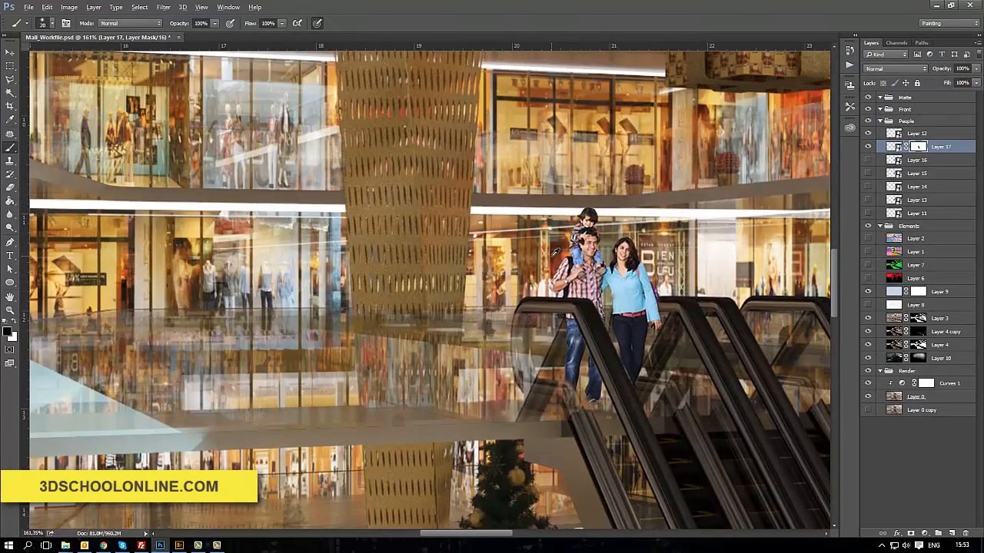
scroll(554, 252, down, 3)
scroll(560, 305, up, 6)
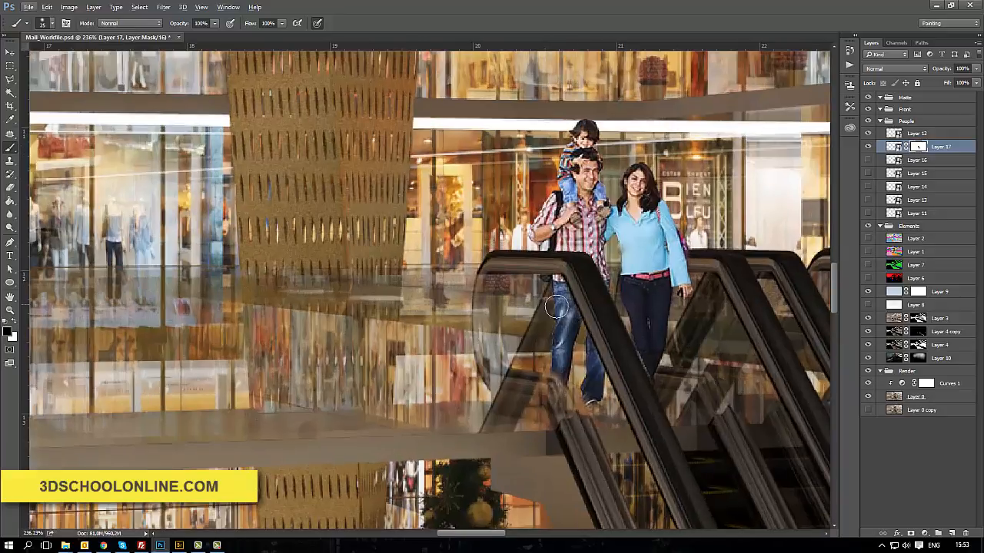
click(214, 24)
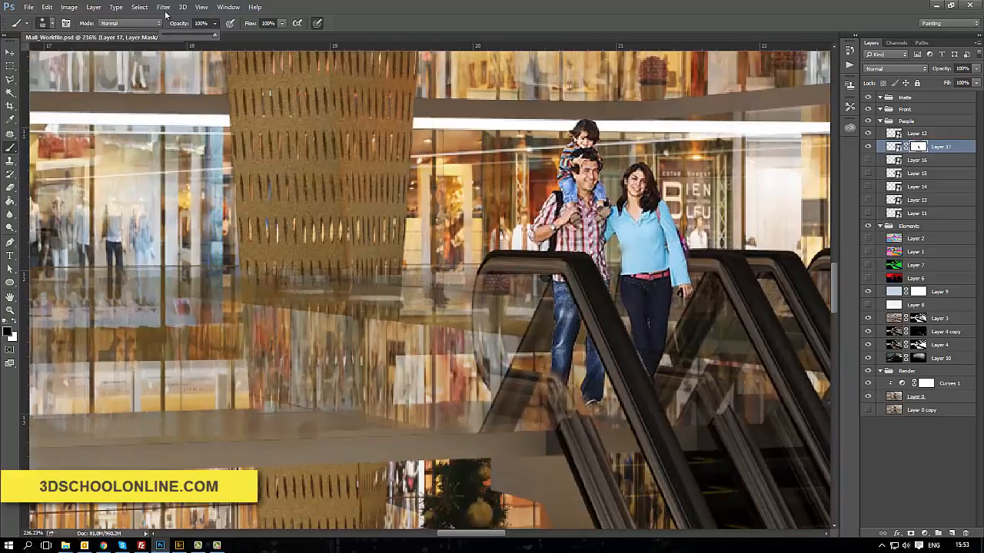
drag(206, 24, 142, 13)
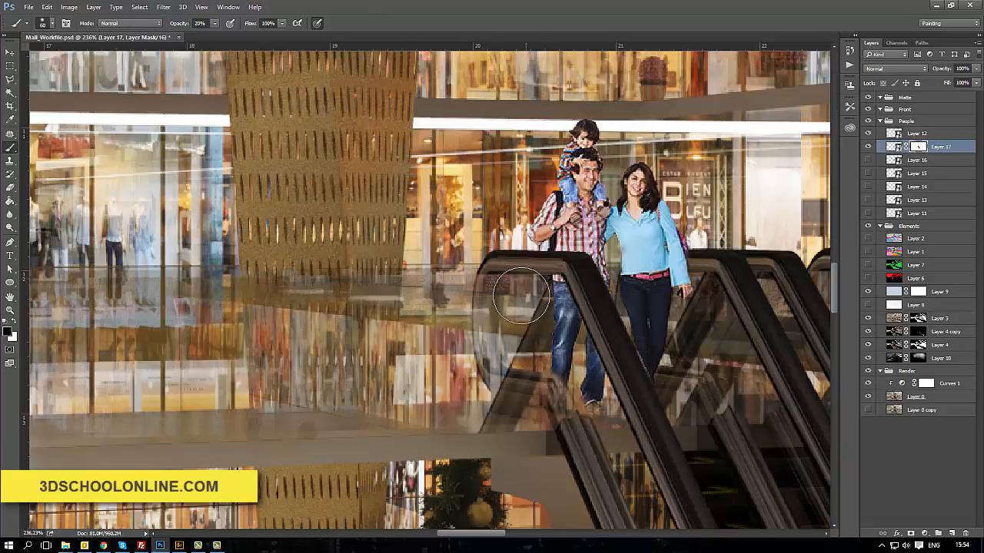
Paint black with a 100 px Brush at 20% opacity on Layer 17's mask to fade the man's legs behind the escalator glass
mouse_move(561, 315)
mouse_down()
mouse_move(560, 306)
mouse_move(585, 408)
mouse_move(564, 329)
mouse_move(572, 361)
mouse_move(538, 376)
mouse_move(620, 459)
mouse_up()
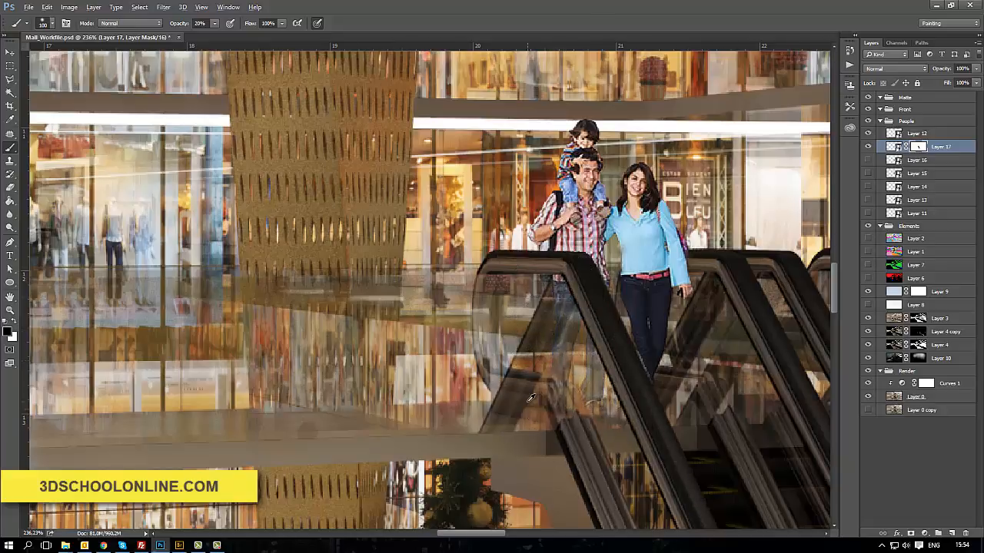
scroll(528, 401, down, 1)
scroll(569, 382, up, 2)
scroll(584, 392, down, 2)
scroll(586, 367, down, 3)
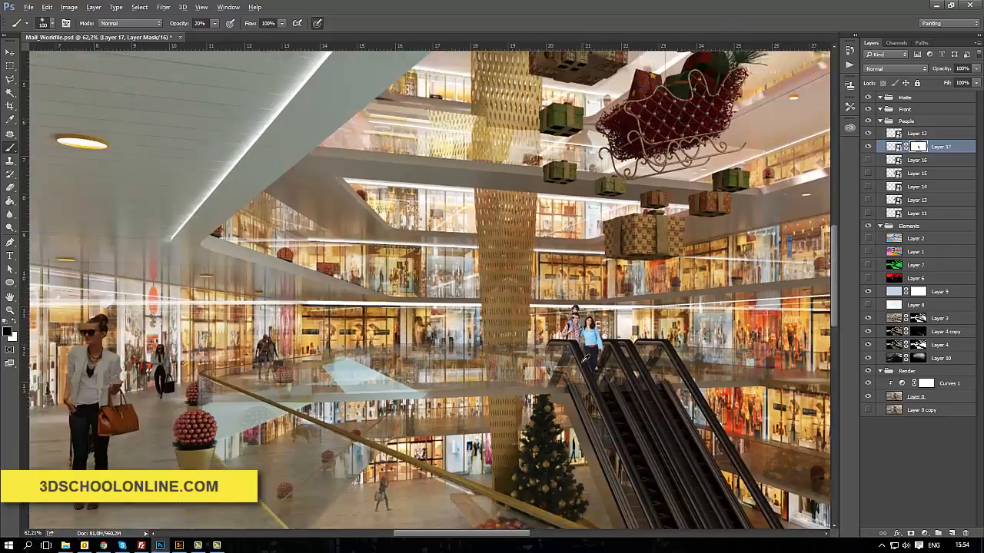
scroll(595, 373, up, 4)
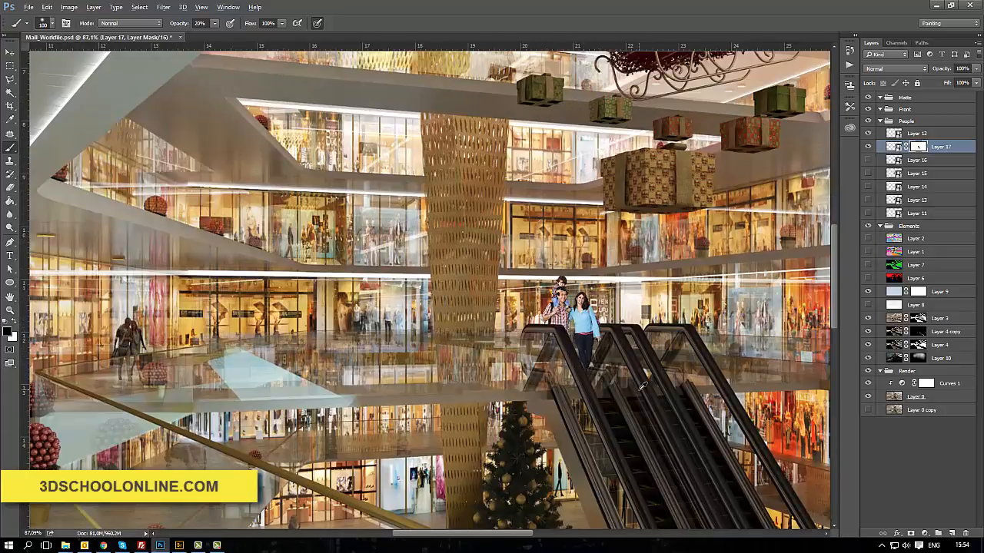
scroll(643, 385, down, 5)
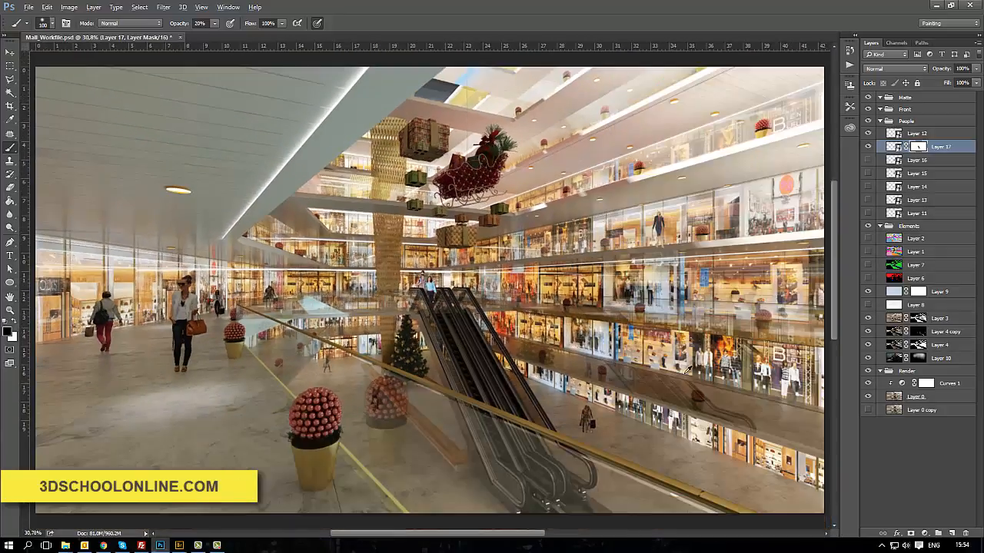
Show Layer 16, move its woman onto the lower walkway at the far right of the rendering, and scale her to about 62%
click(867, 159)
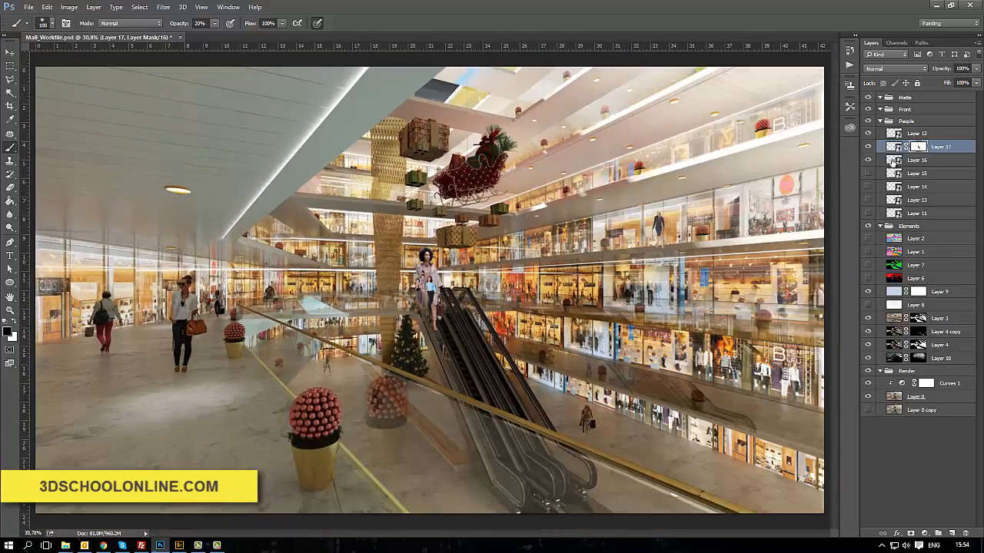
click(890, 161)
click(10, 52)
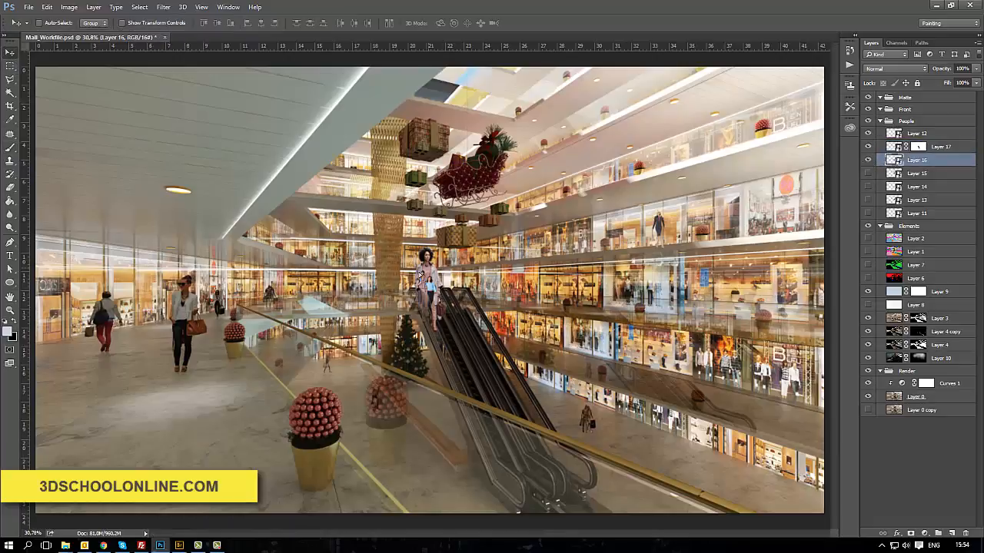
drag(422, 272, 764, 362)
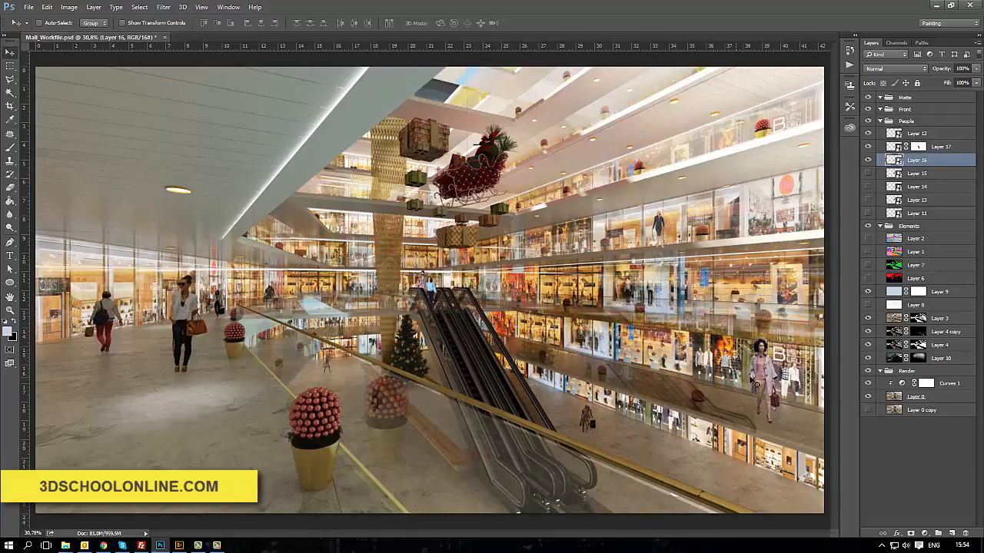
key(ctrl+t)
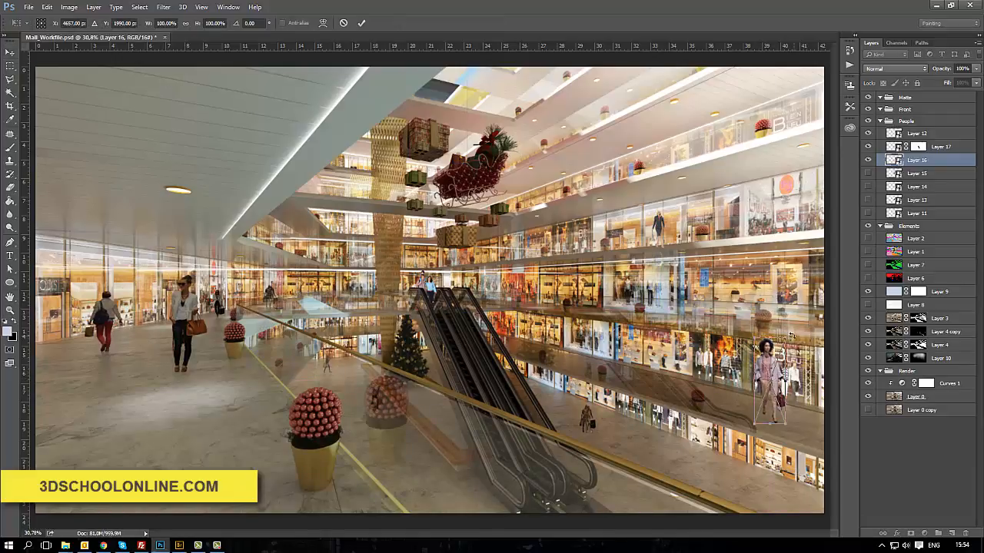
drag(785, 340, 773, 368)
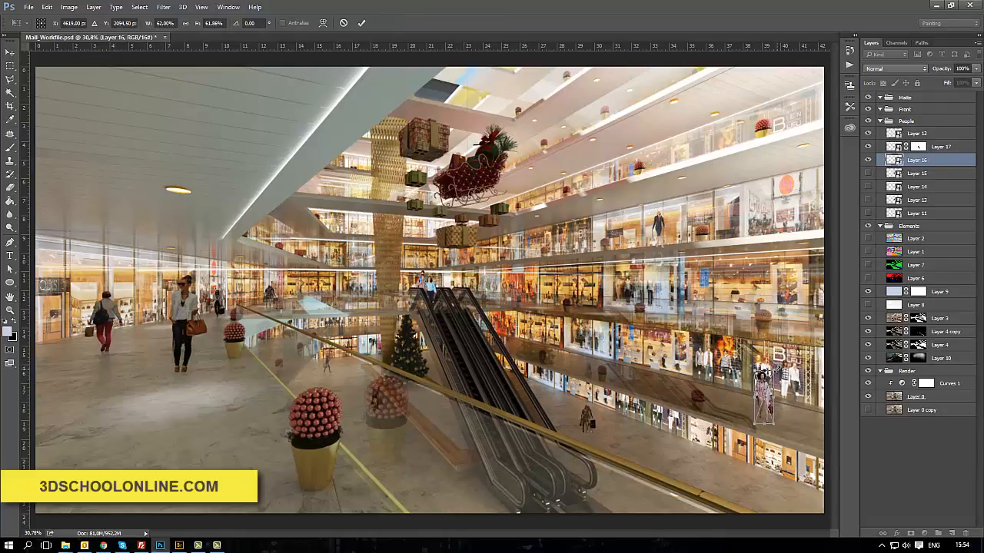
key(Return)
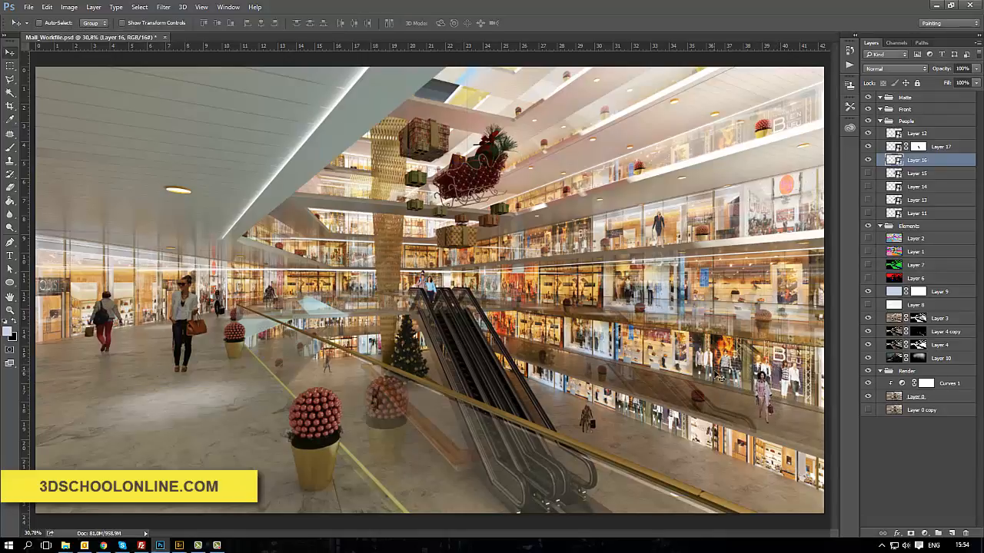
Add a mask to Layer 12 from a Magic Wand selection of Layer 7's green areas, hiding the woman's feet behind the slab edge
scroll(725, 382, up, 6)
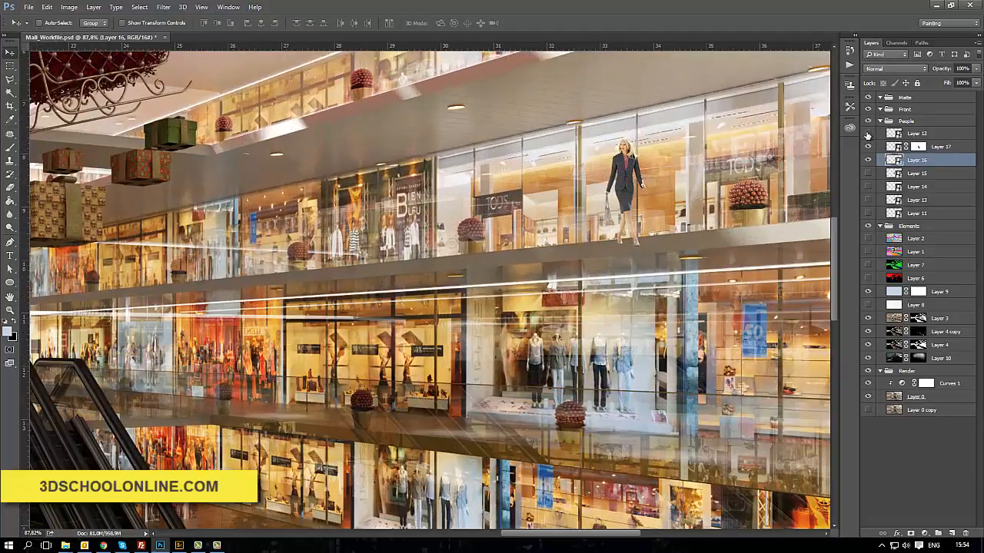
click(892, 135)
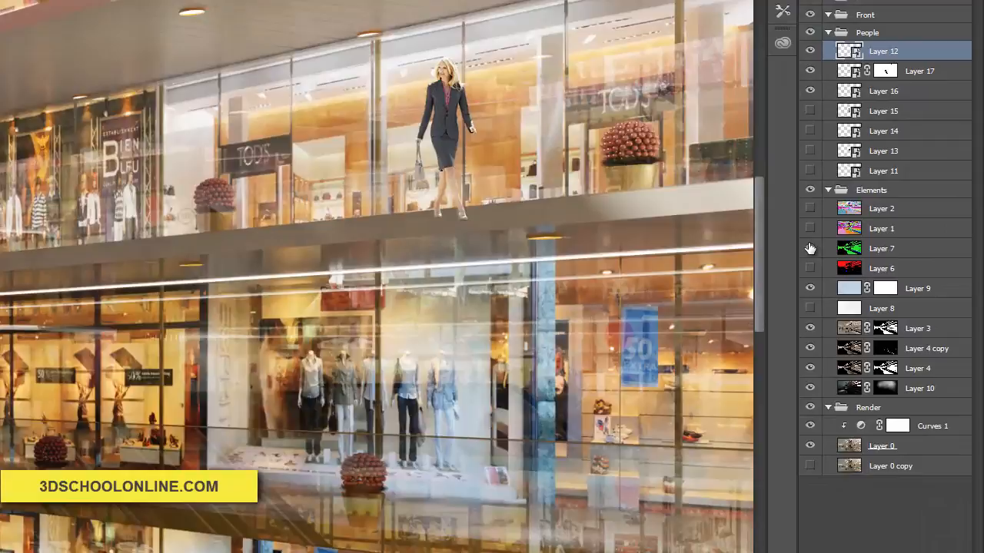
click(810, 248)
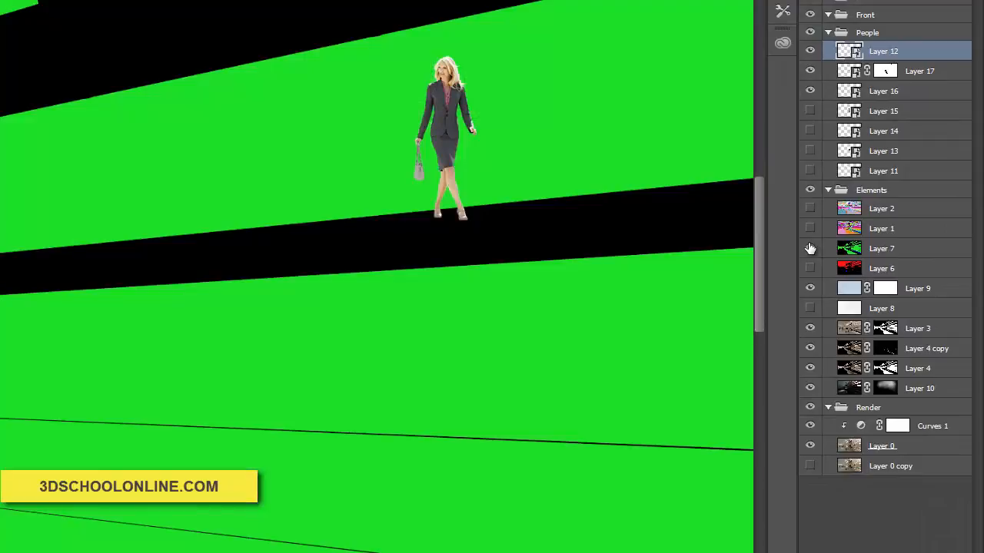
click(810, 248)
click(810, 249)
click(881, 248)
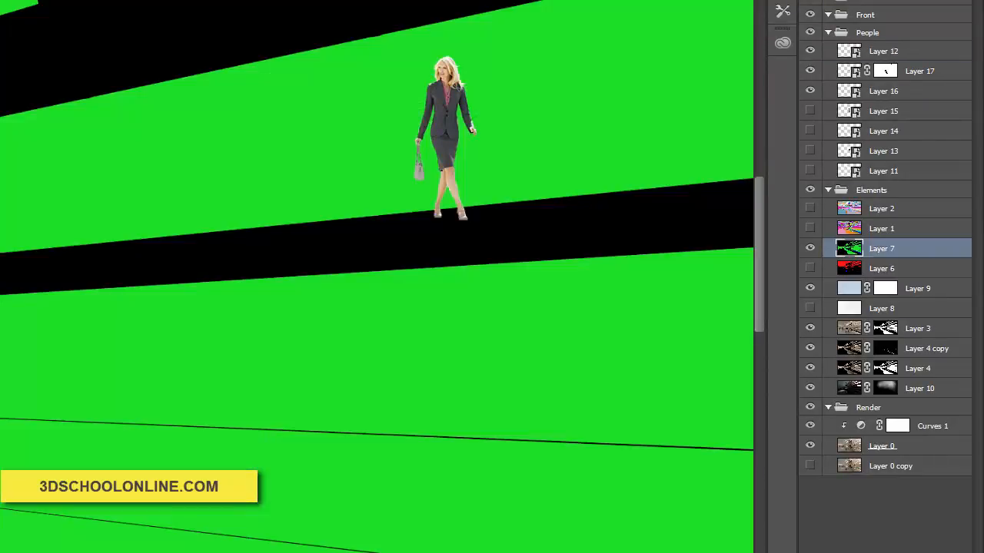
click(541, 235)
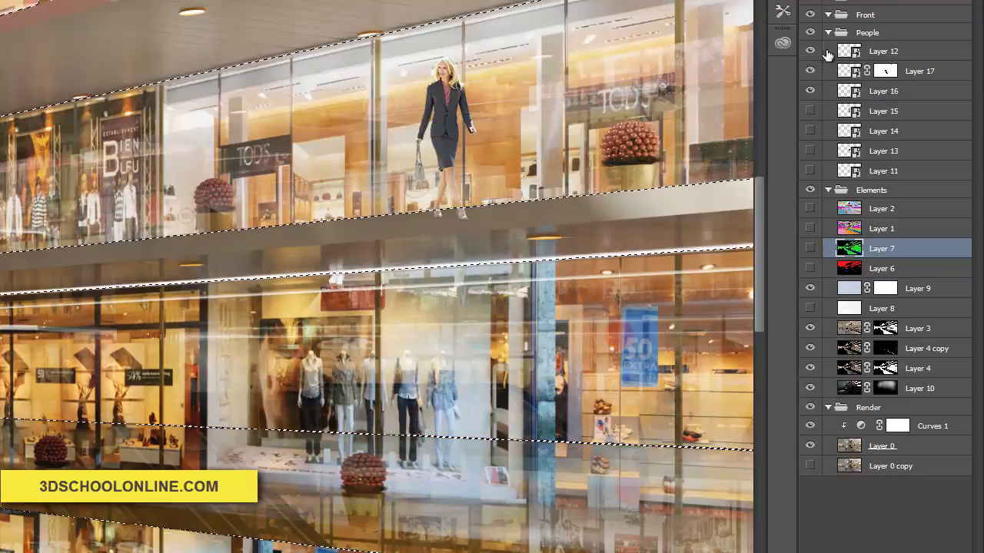
click(868, 51)
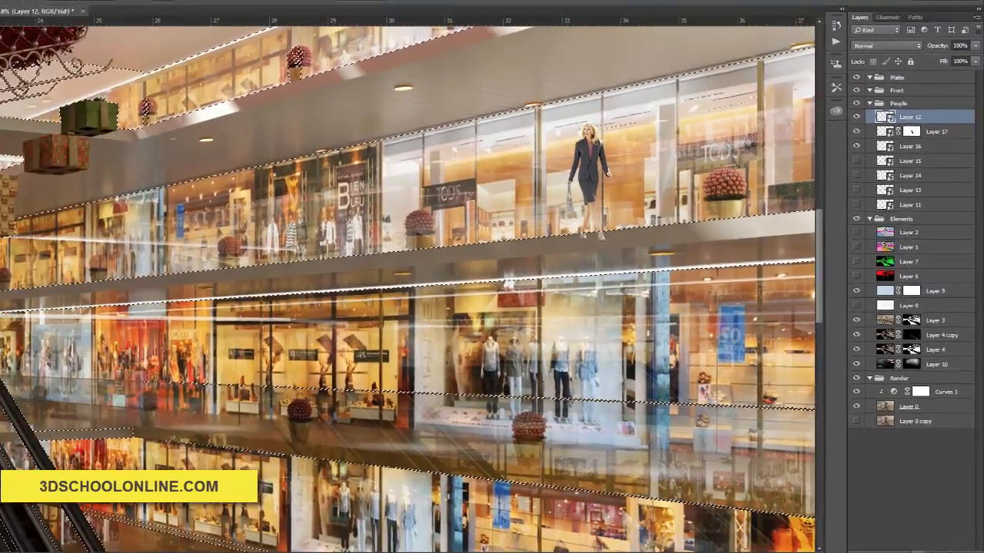
click(902, 552)
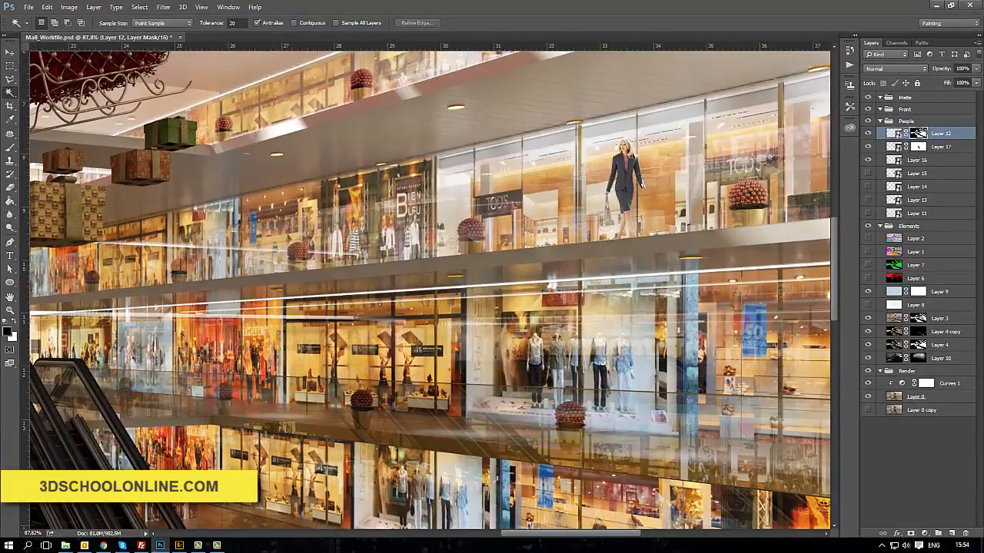
Paint black with a 300 px Brush at 20% opacity on Layer 12's mask to fade the woman's lower body behind the glass
key(b)
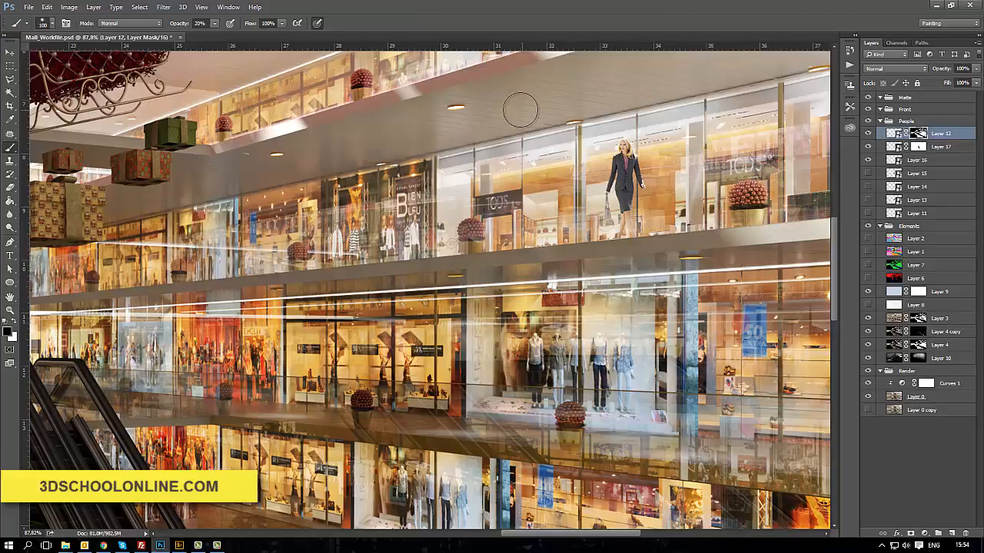
key(bracketright)
key(bracketright)
key(bracketright)
key(bracketright)
key(bracketright)
key(bracketright)
key(bracketright)
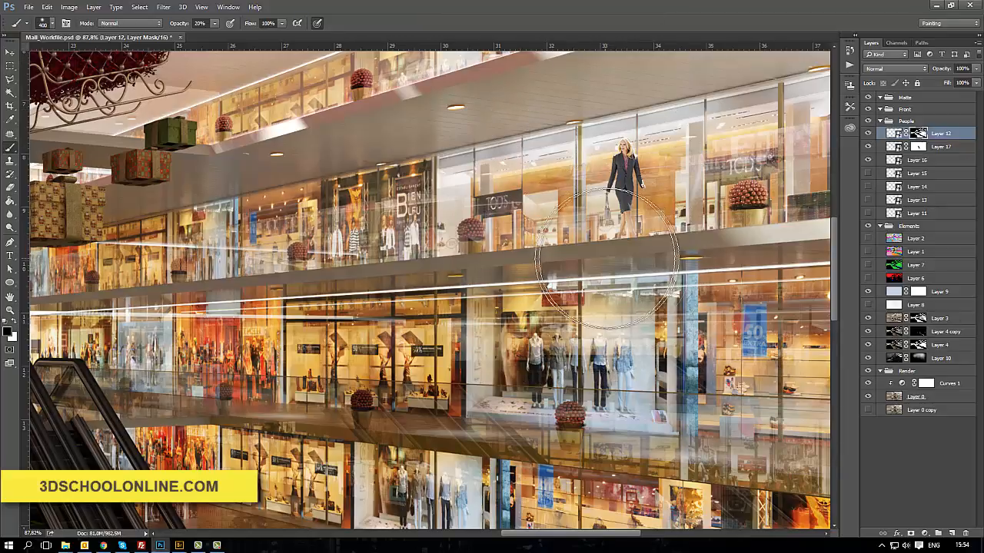
key(bracketleft)
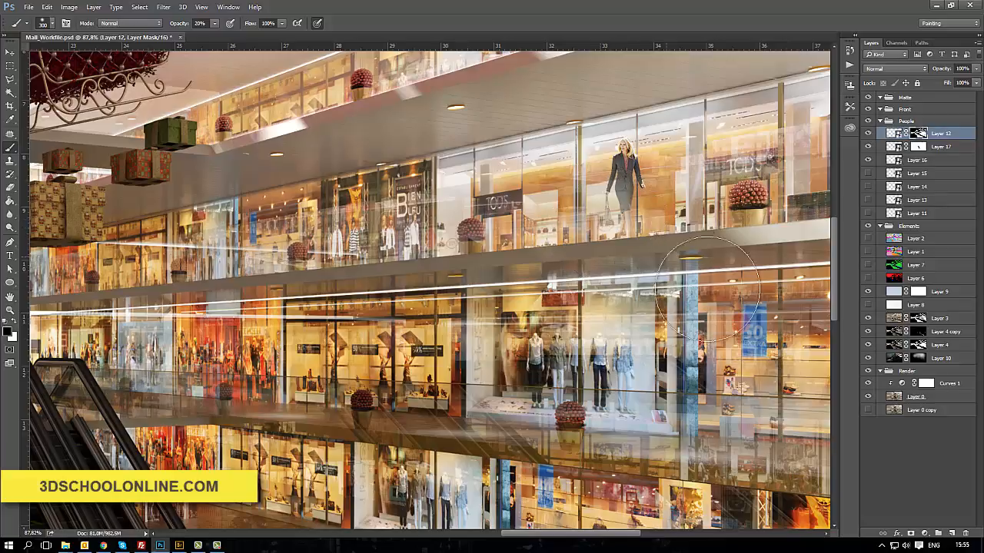
scroll(707, 299, down, 10)
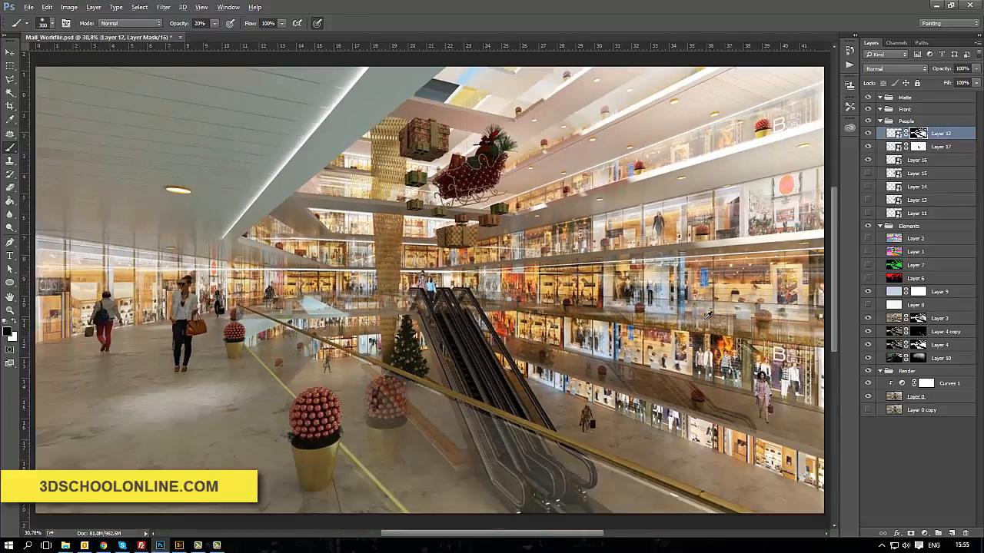
scroll(711, 313, down, 2)
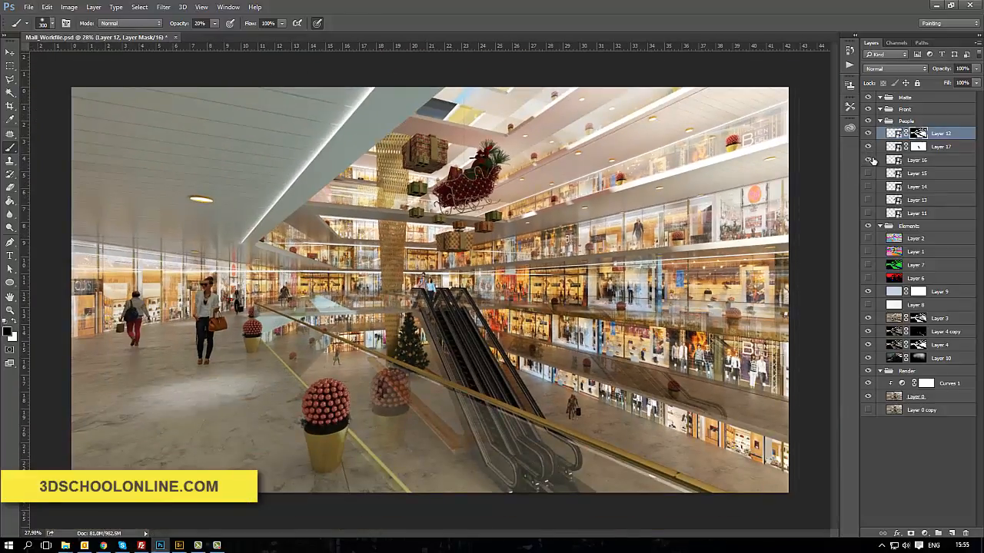
Add a blank layer mask to Layer 16, the woman on the lower walkway
scroll(738, 416, up, 15)
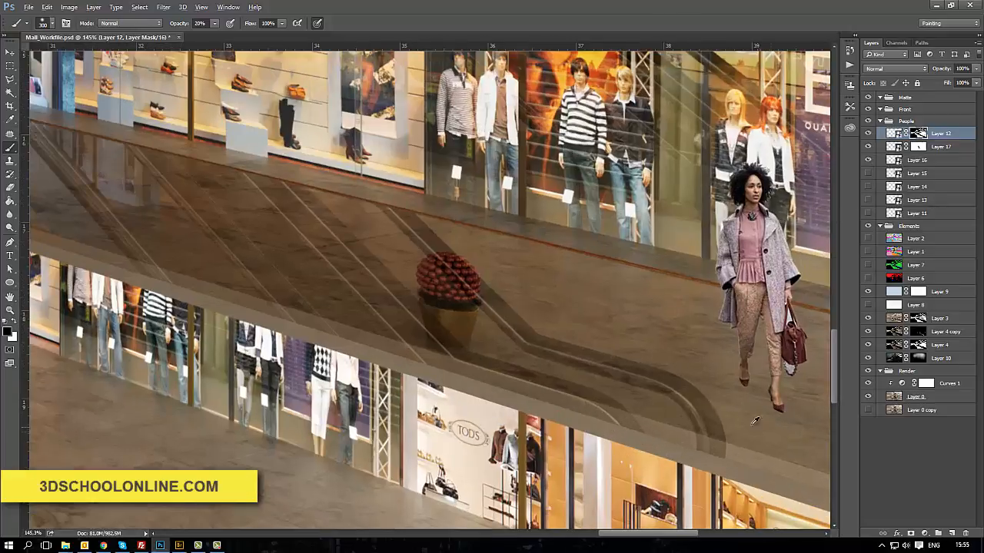
scroll(757, 422, down, 3)
drag(751, 428, 528, 381)
click(898, 162)
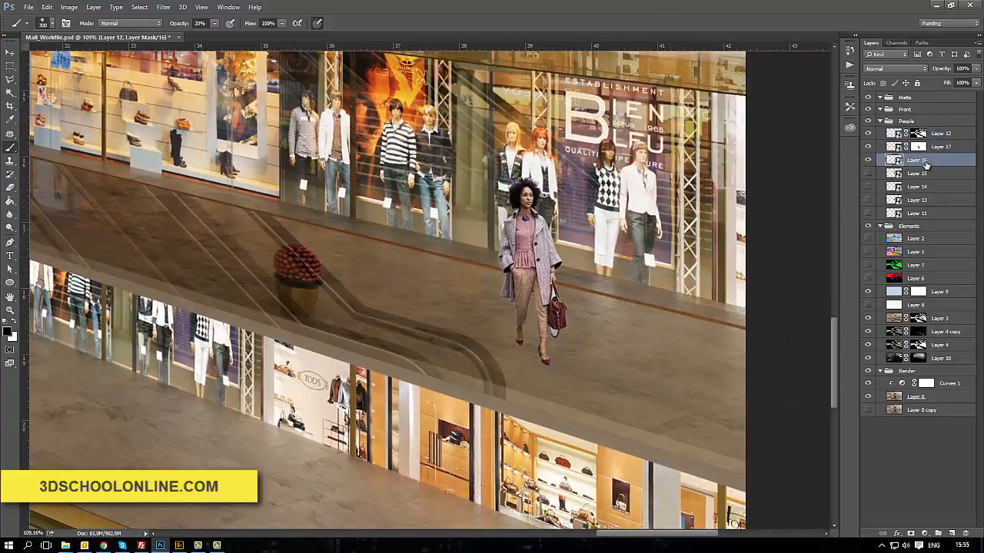
click(911, 533)
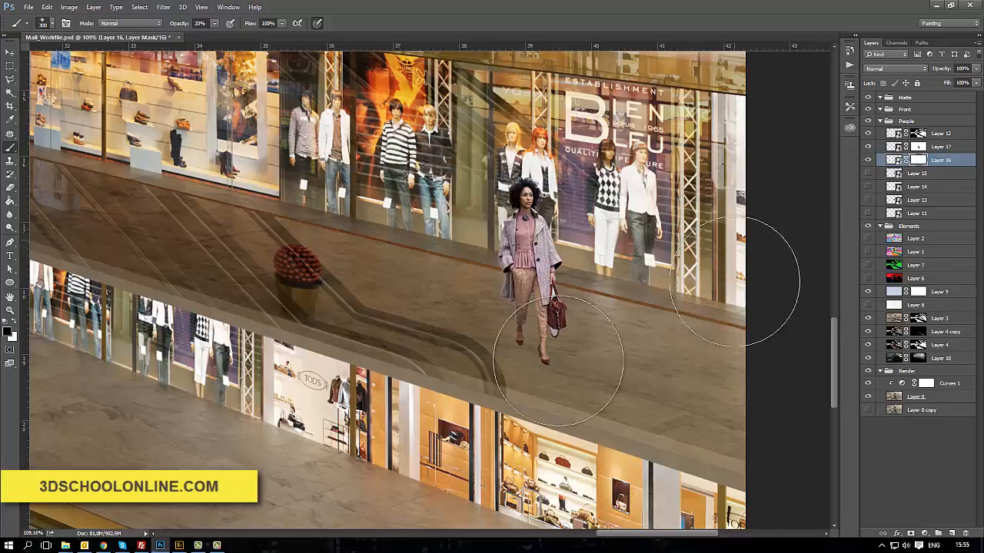
Select Layer 7's green glass areas with the Magic Wand and hide that layer again
click(868, 265)
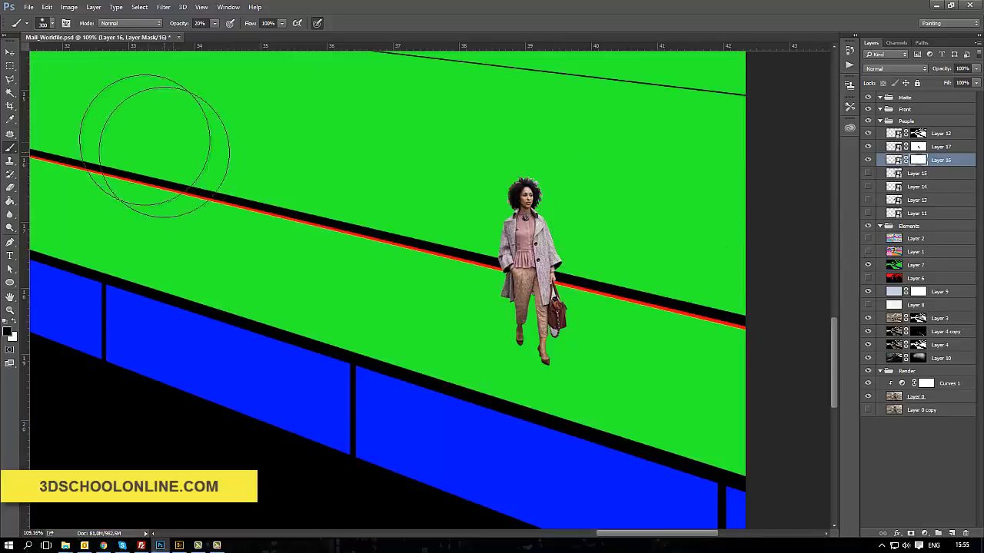
click(10, 93)
click(434, 322)
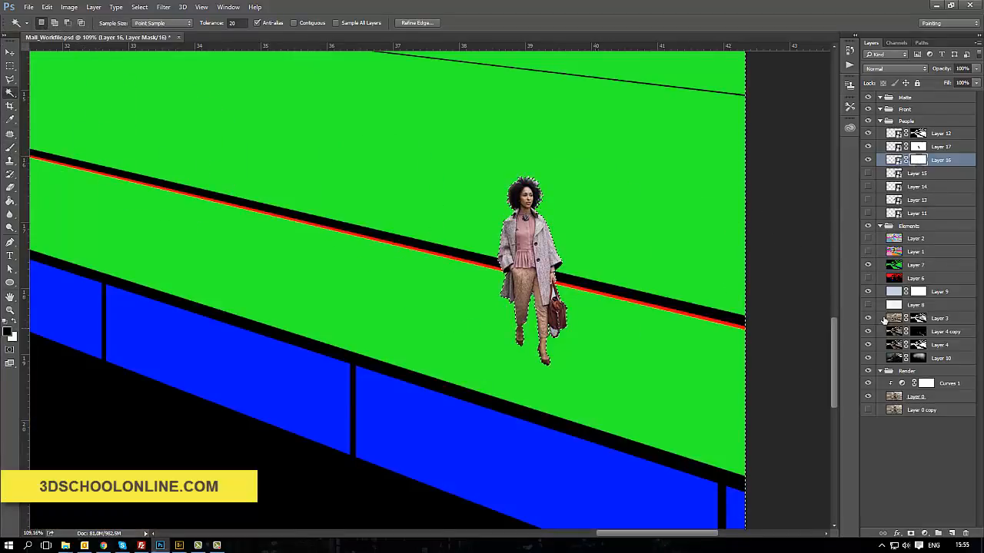
click(915, 265)
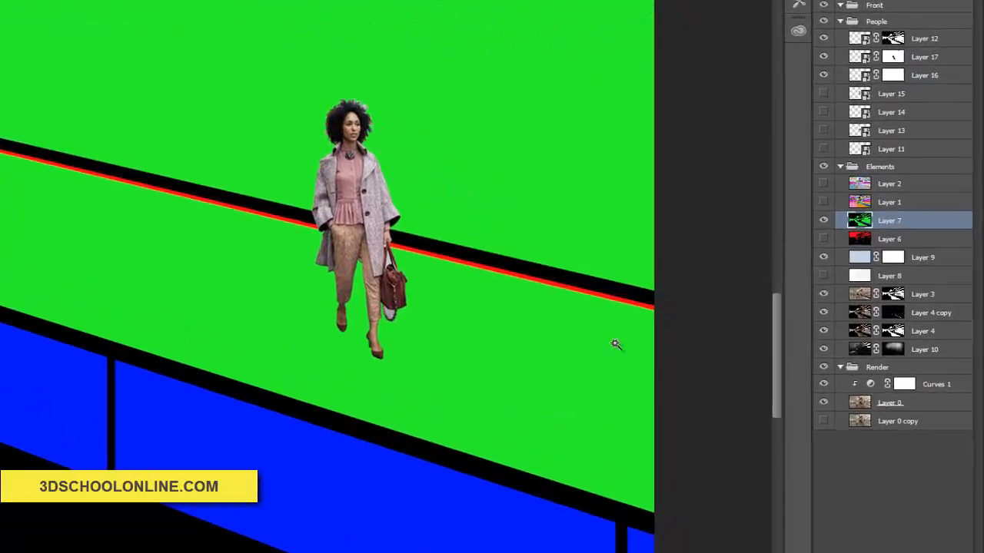
click(810, 207)
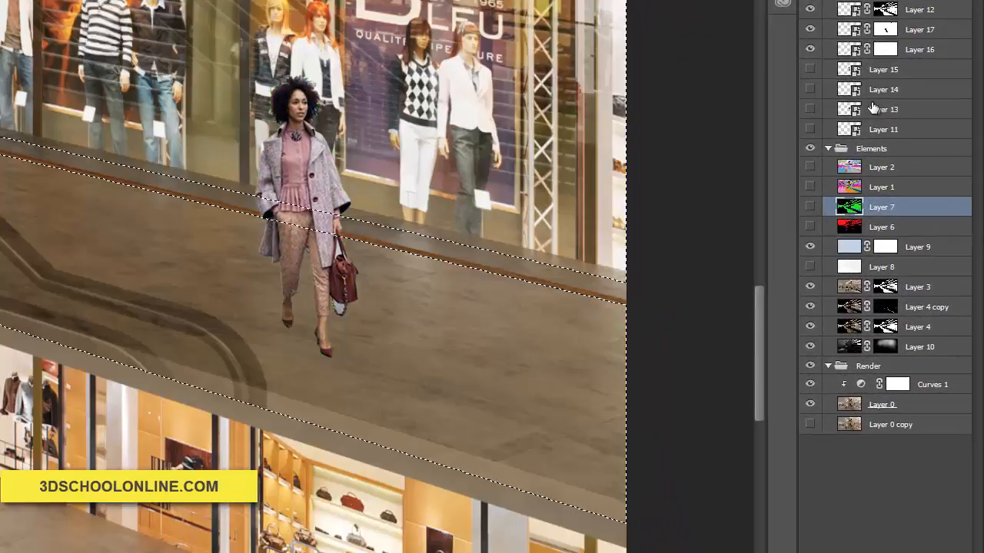
Try replacing Layer 16's blank mask with one made from the green-area selection, then undo the new mask
click(810, 49)
click(887, 49)
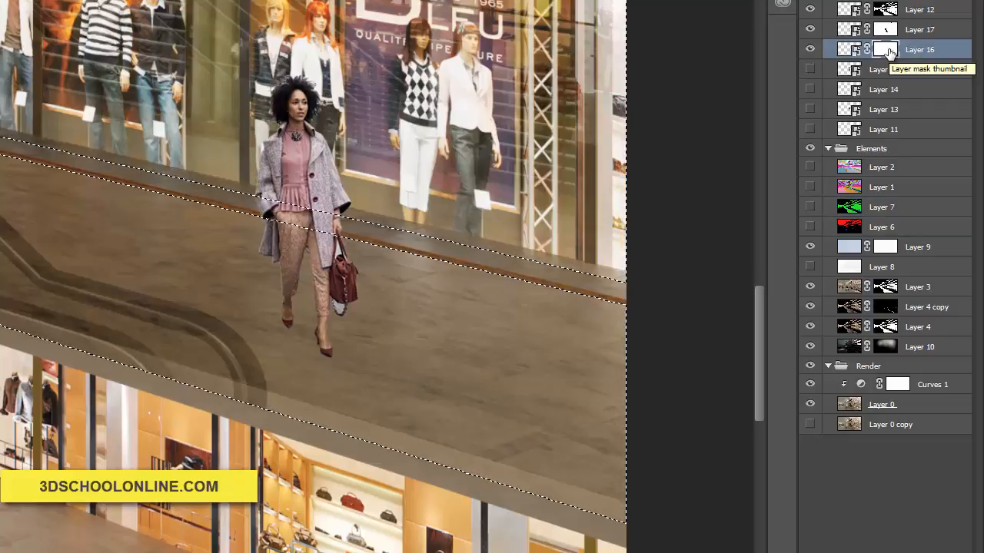
right_click(888, 49)
key(Escape)
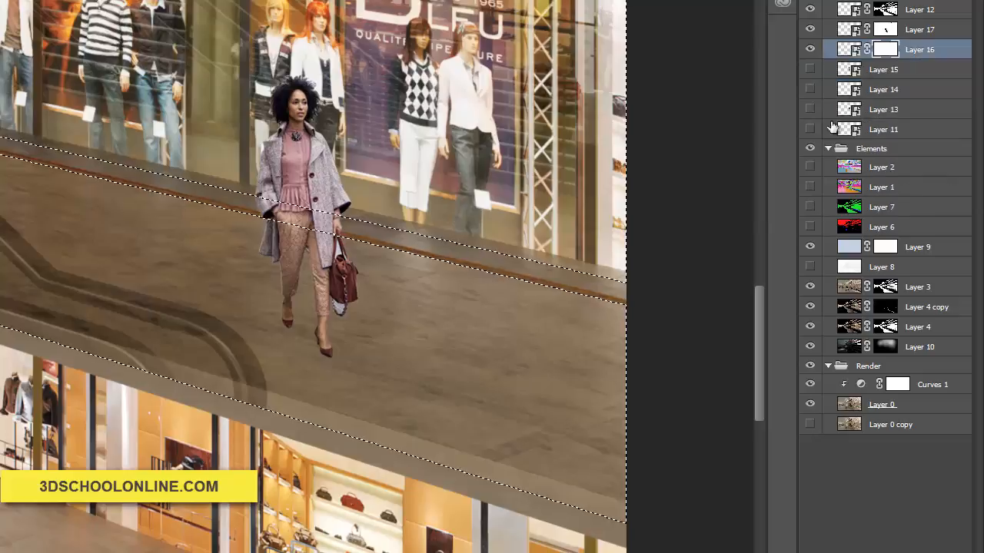
click(866, 551)
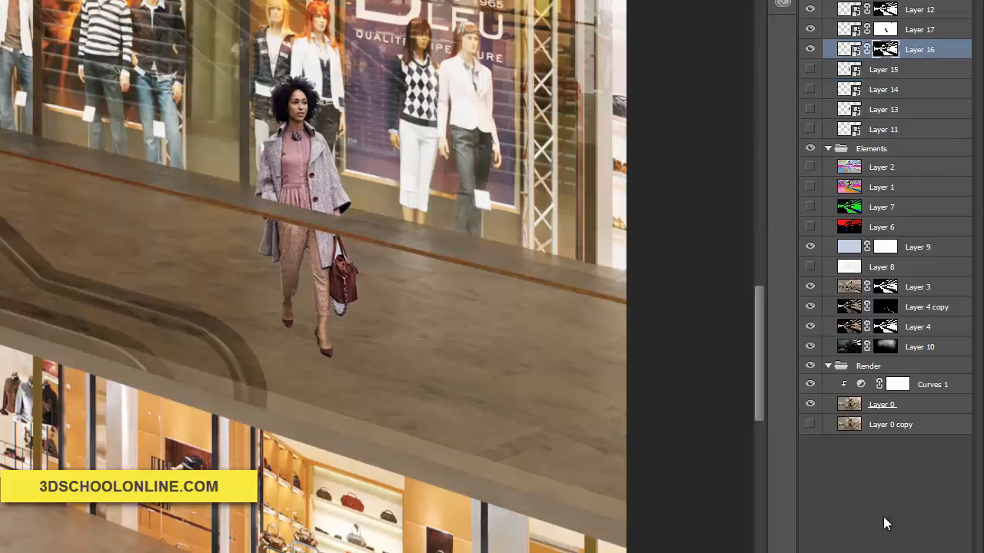
key(ctrl+z)
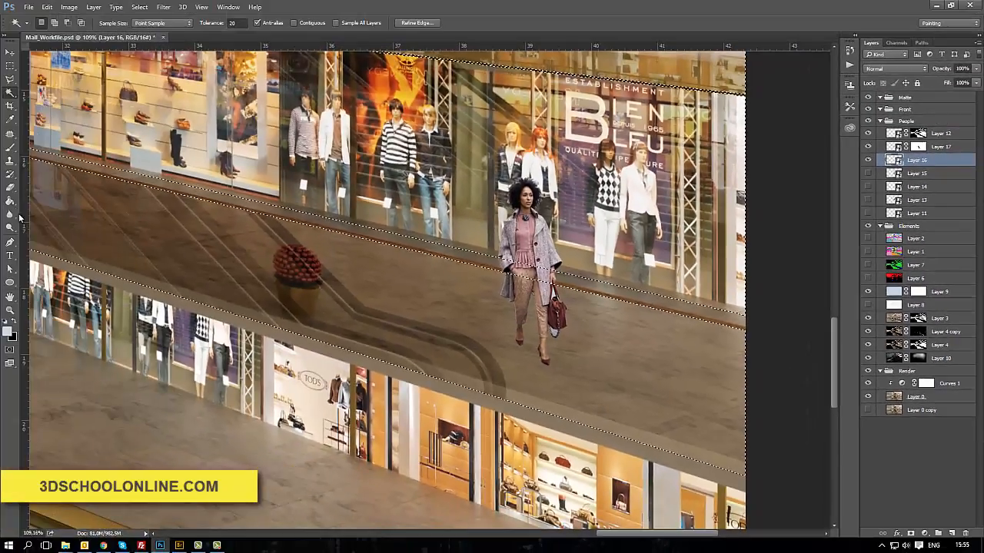
Activate the Brush and add a layer mask to Layer 16 from the active selection
key(b)
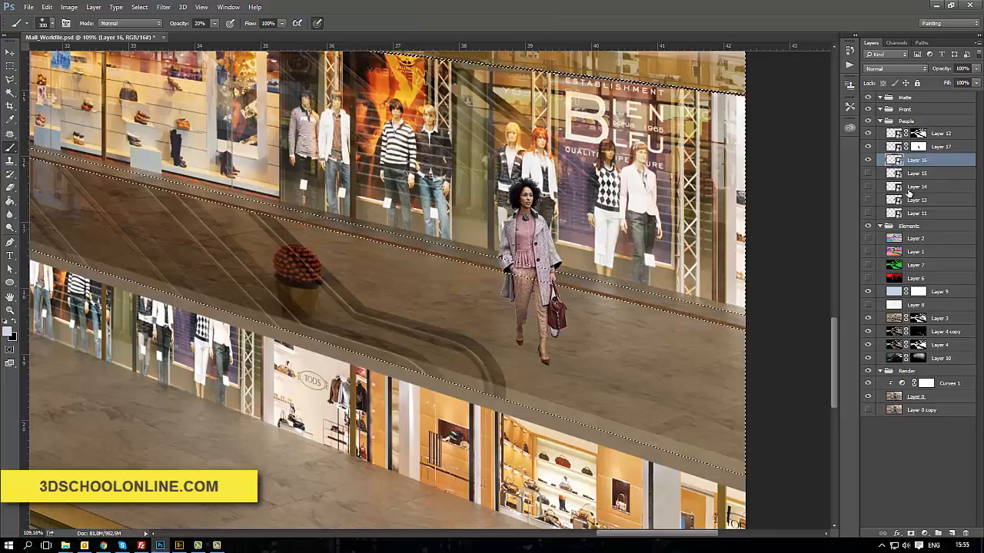
click(911, 533)
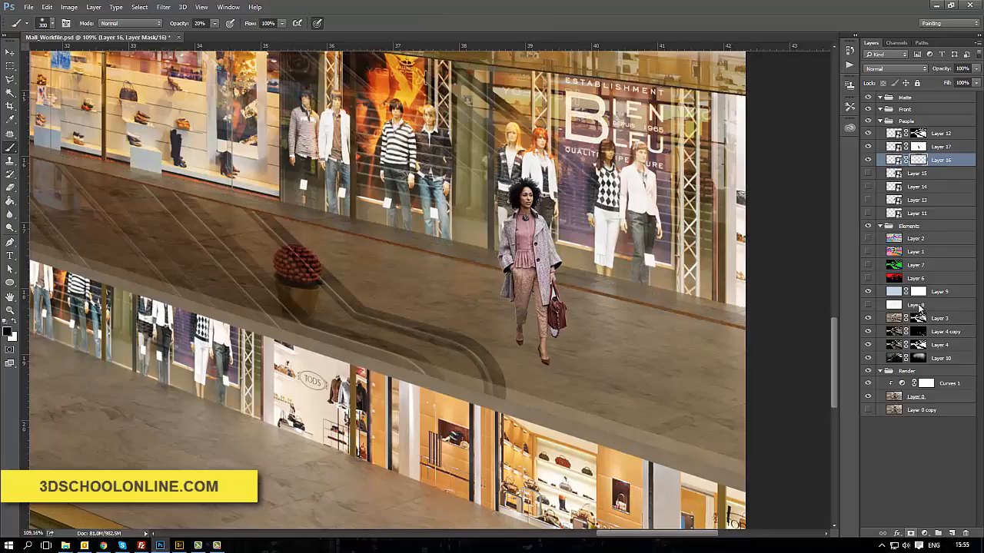
Delete Layer 16's selection-based mask, clear the active selection and give the layer a blank mask
right_click(918, 160)
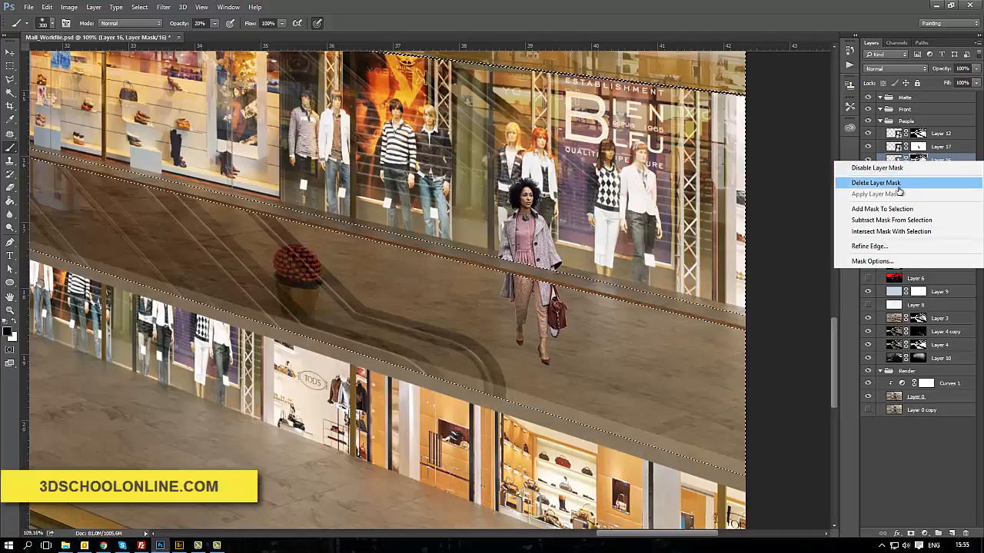
click(913, 183)
key(ctrl+d)
click(10, 66)
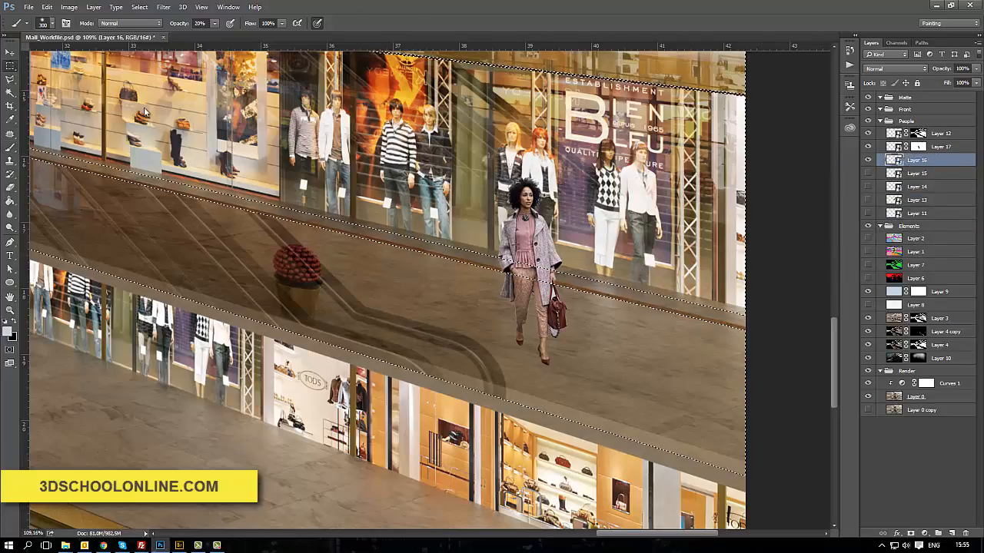
click(912, 534)
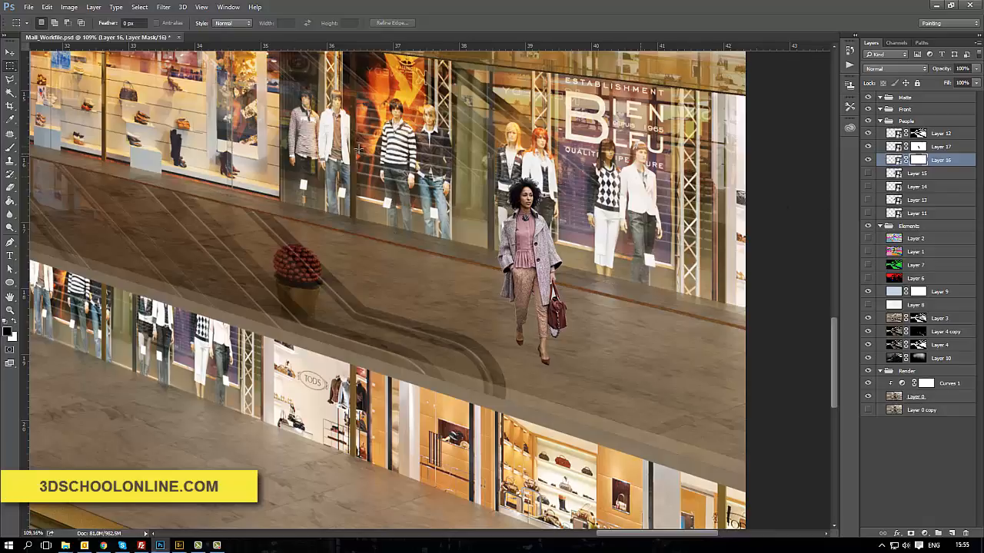
Lasso the area below the glass edge around Layer 16's woman, brush black at 20% opacity over her legs on the mask, and deselect
click(10, 79)
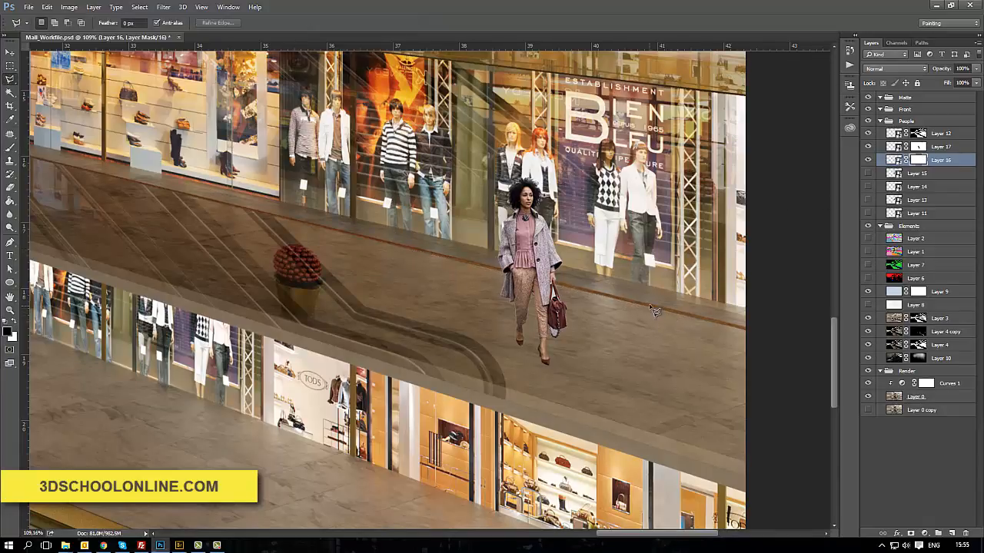
mouse_move(446, 256)
mouse_down()
mouse_move(428, 312)
mouse_move(479, 429)
mouse_move(701, 450)
mouse_up()
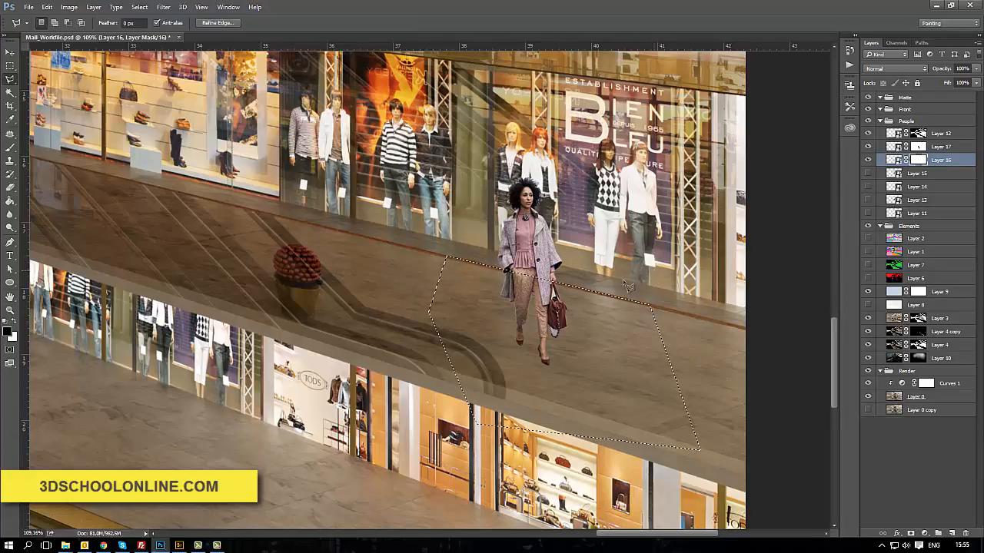
key(b)
mouse_move(547, 336)
mouse_down()
mouse_move(518, 320)
mouse_move(568, 364)
mouse_move(524, 317)
mouse_move(621, 349)
mouse_move(567, 379)
mouse_move(499, 310)
mouse_move(493, 296)
mouse_move(561, 264)
mouse_up()
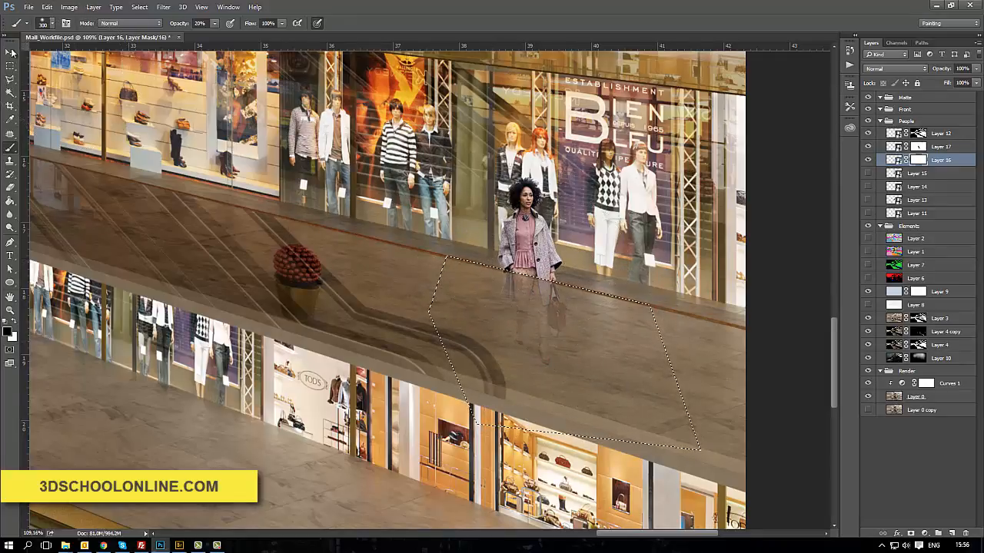
key(m)
Show Layer 15 and move the woman with the shopping bags up beside the golden column near the upper walkways
scroll(442, 216, down, 3)
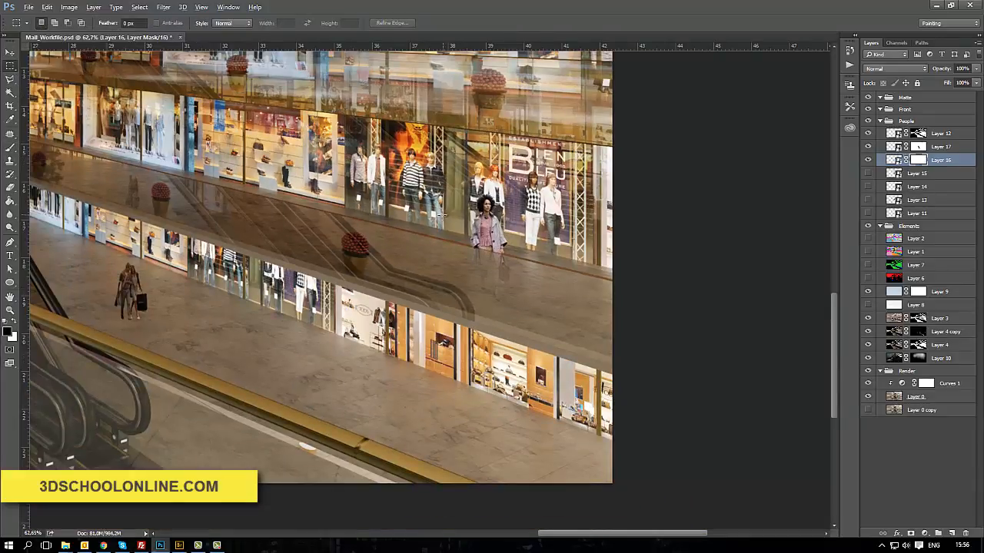
scroll(420, 222, down, 5)
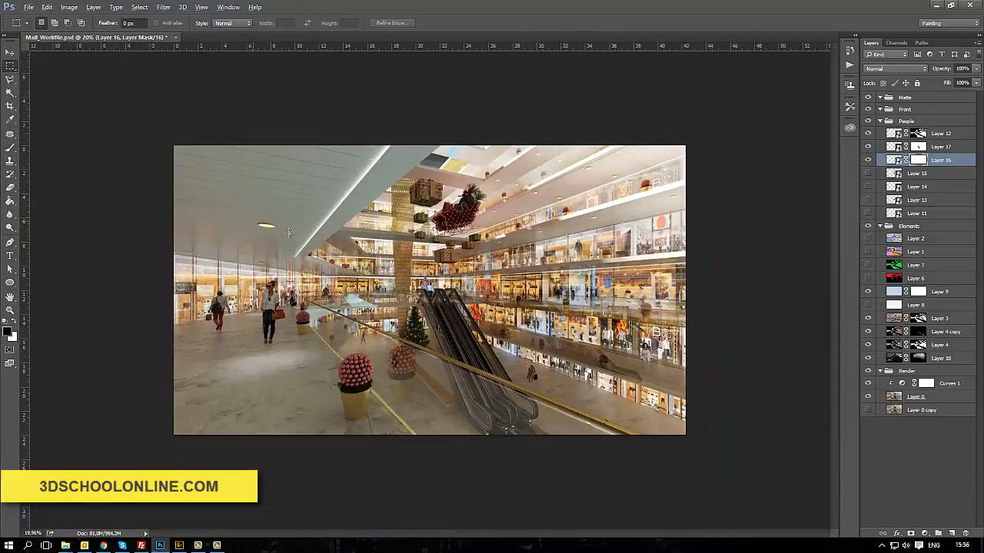
click(868, 173)
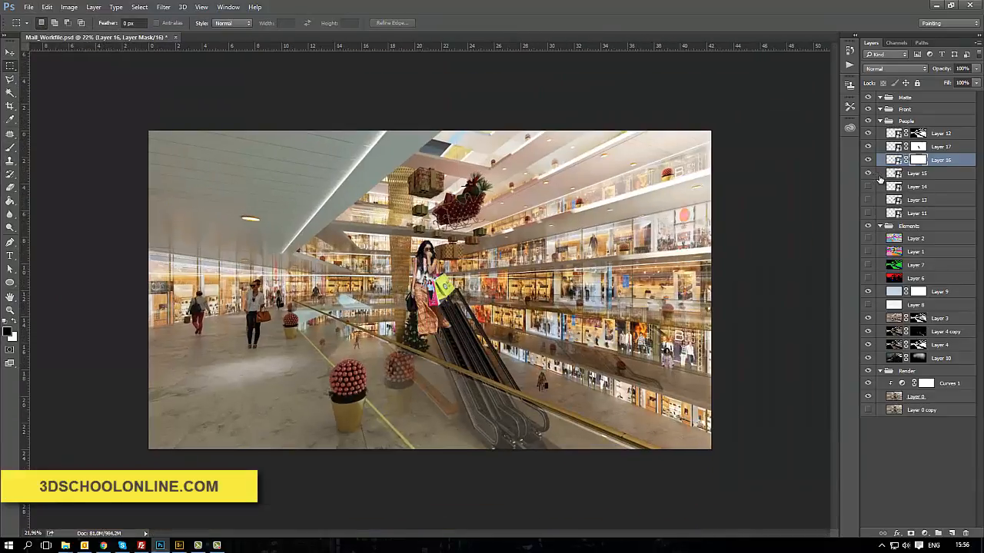
click(884, 175)
click(9, 54)
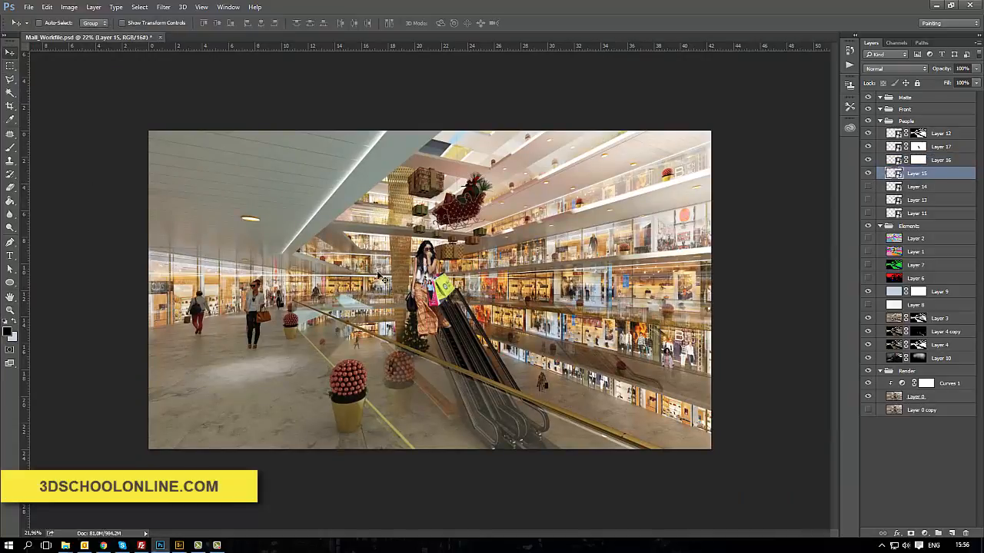
drag(427, 291, 384, 181)
scroll(359, 183, up, 7)
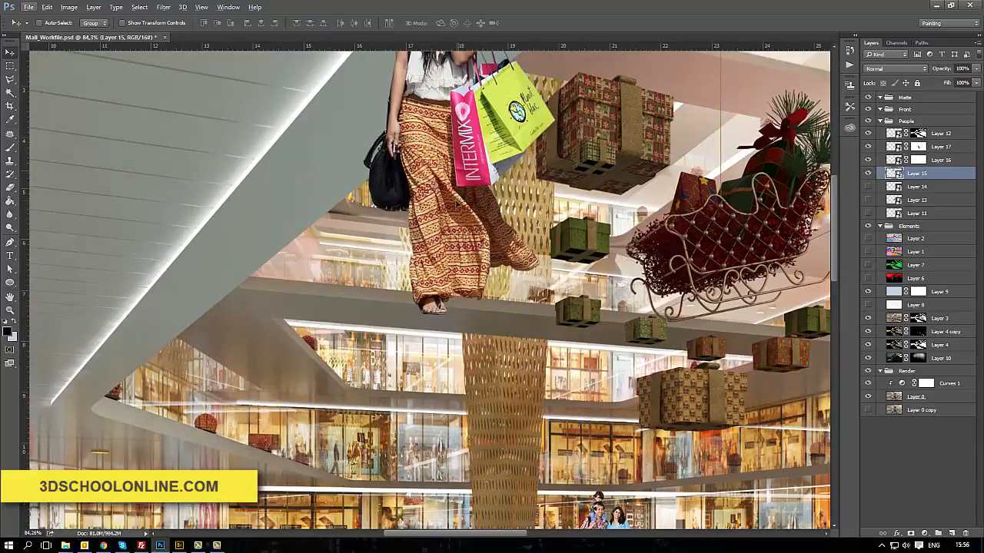
drag(464, 196, 546, 497)
drag(545, 421, 499, 343)
Scale Layer 15's woman down to fit the upper walkway in front of the golden column
key(ctrl+t)
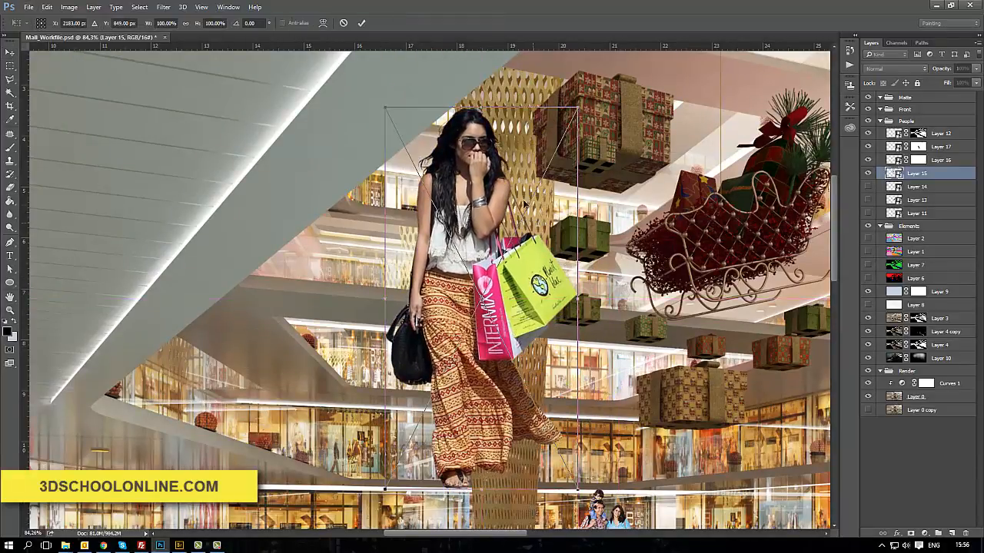
drag(581, 107, 473, 225)
key(Return)
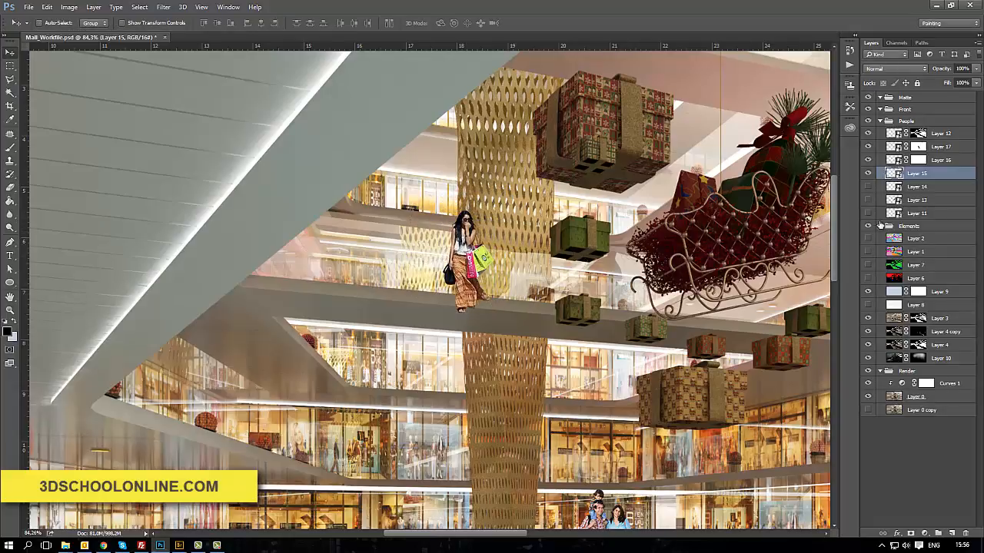
Select Layer 7's green glass areas with the Magic Wand and hide that layer again
click(889, 265)
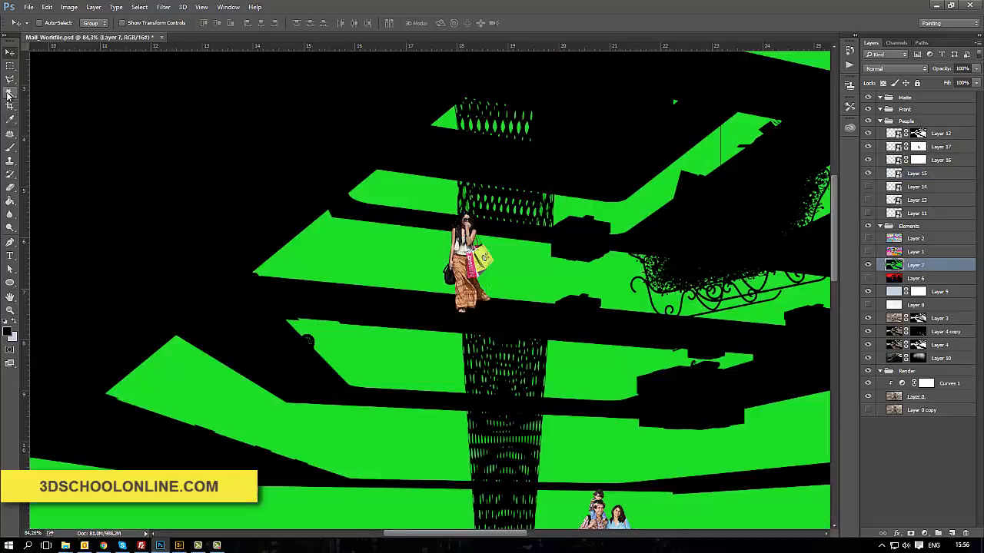
click(9, 93)
click(595, 320)
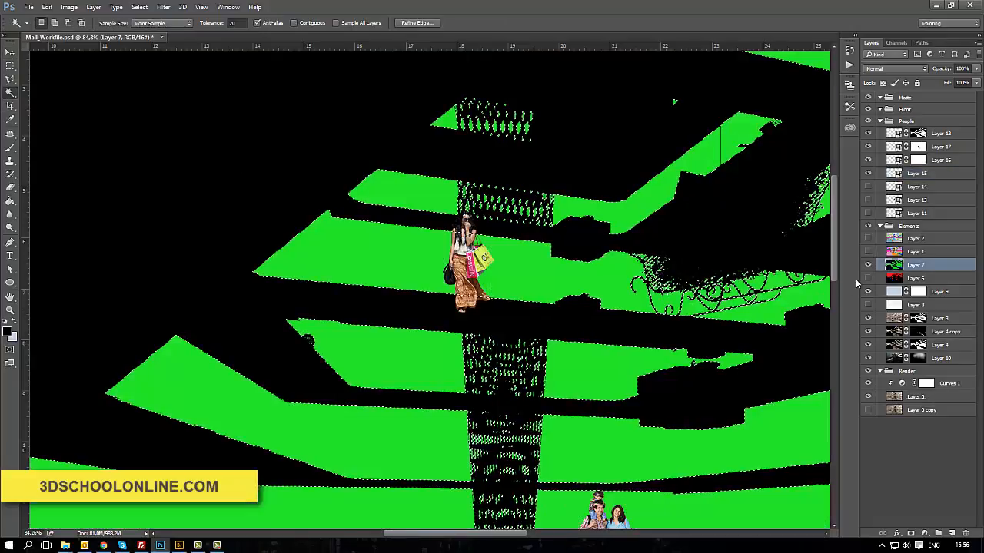
click(869, 265)
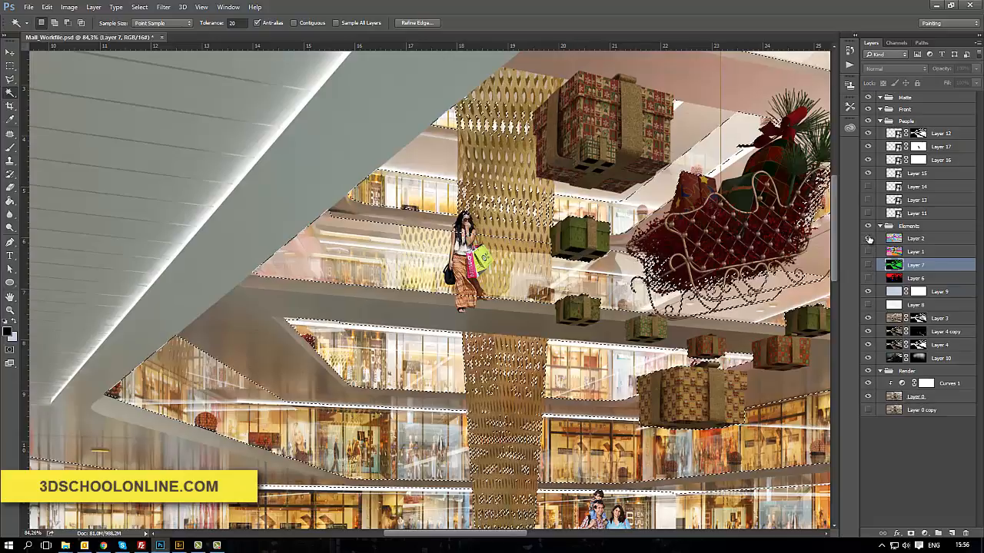
Show Layer 2, select the red slab-edge area below the woman with the Magic Wand, and hide the layer again
click(869, 252)
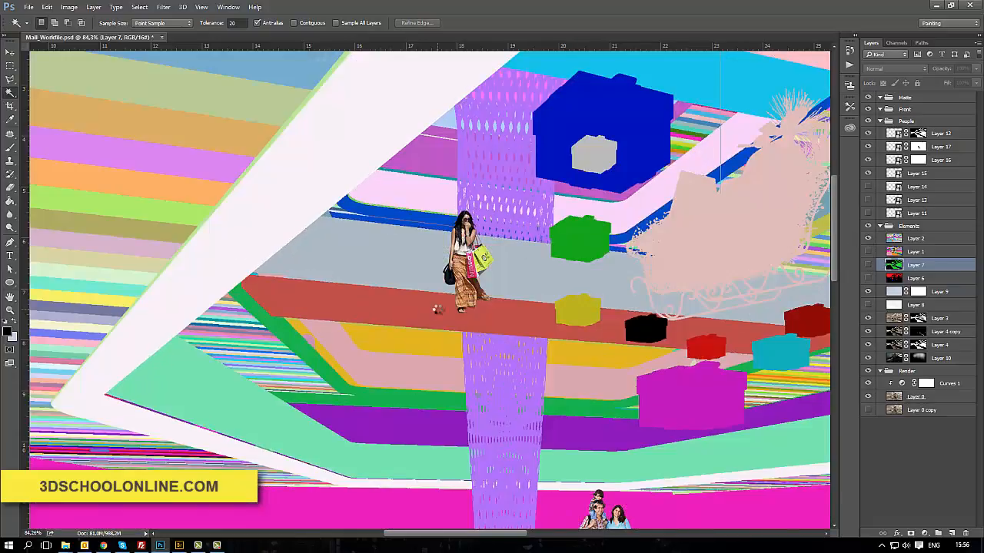
click(899, 239)
click(509, 316)
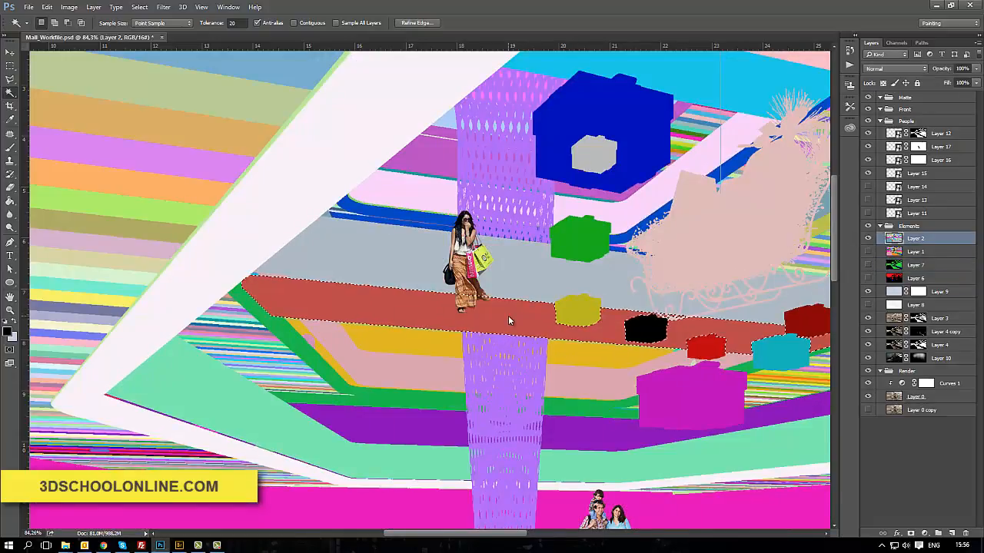
click(869, 239)
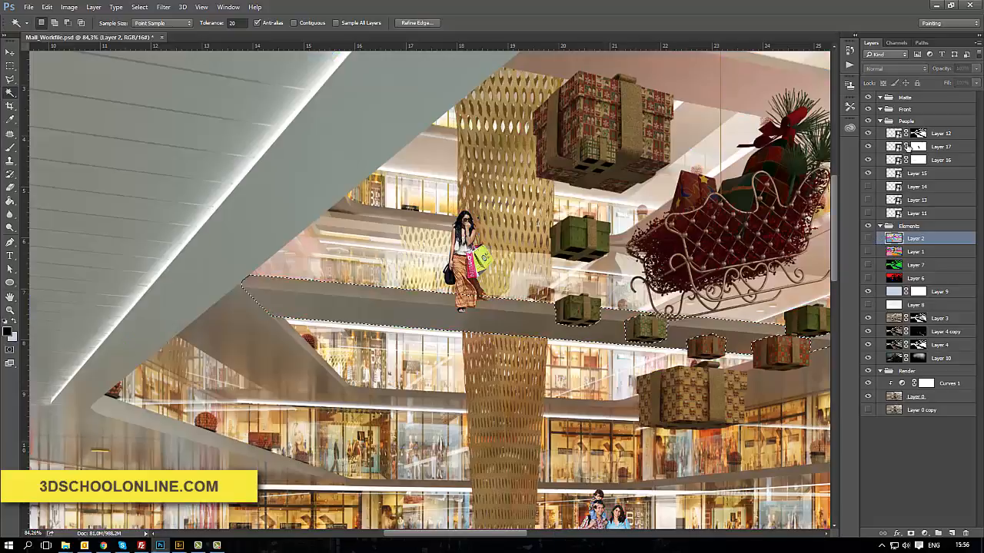
Mask Layer 15 so the slab edge hides the woman's feet, and fade her lower body behind the glass with the Brush at 20% opacity
click(867, 175)
click(868, 174)
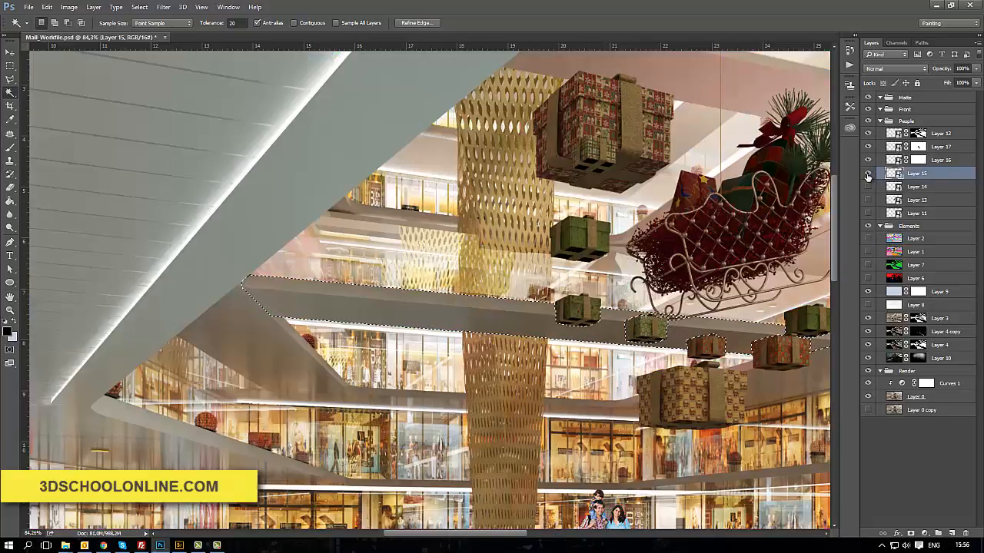
click(910, 533)
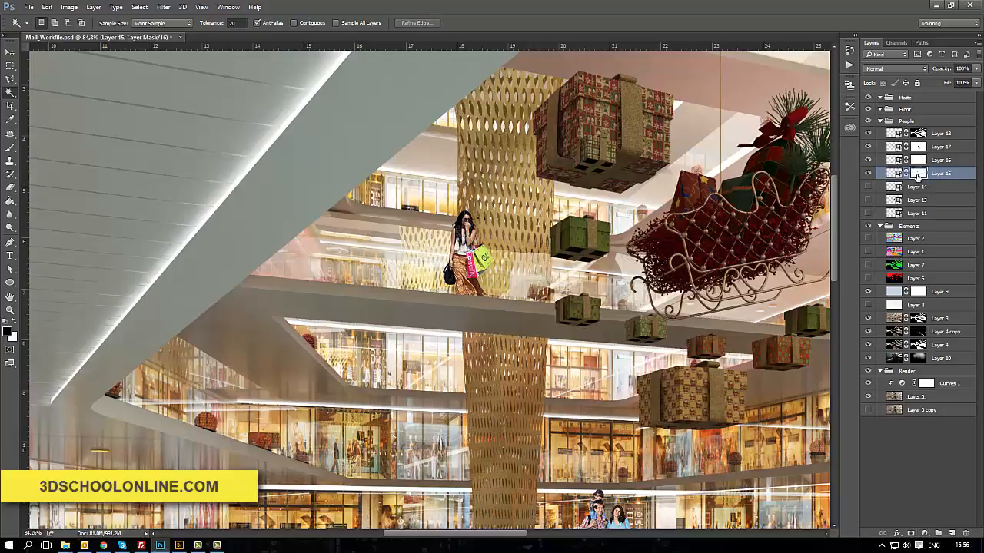
key(b)
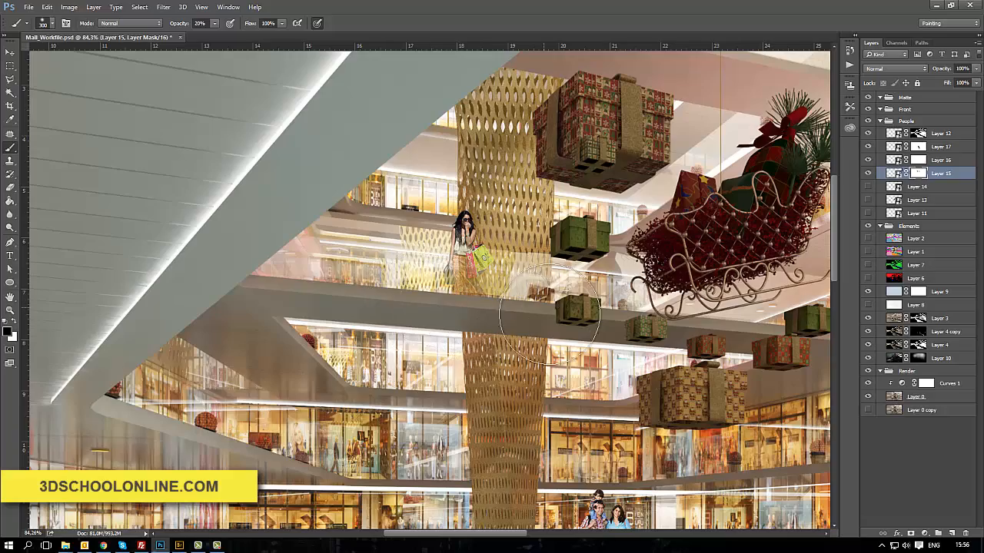
Show Layer 14 and move the man with the plastic bags onto the lower floor in front of the shops
scroll(667, 350, down, 3)
scroll(701, 387, up, 4)
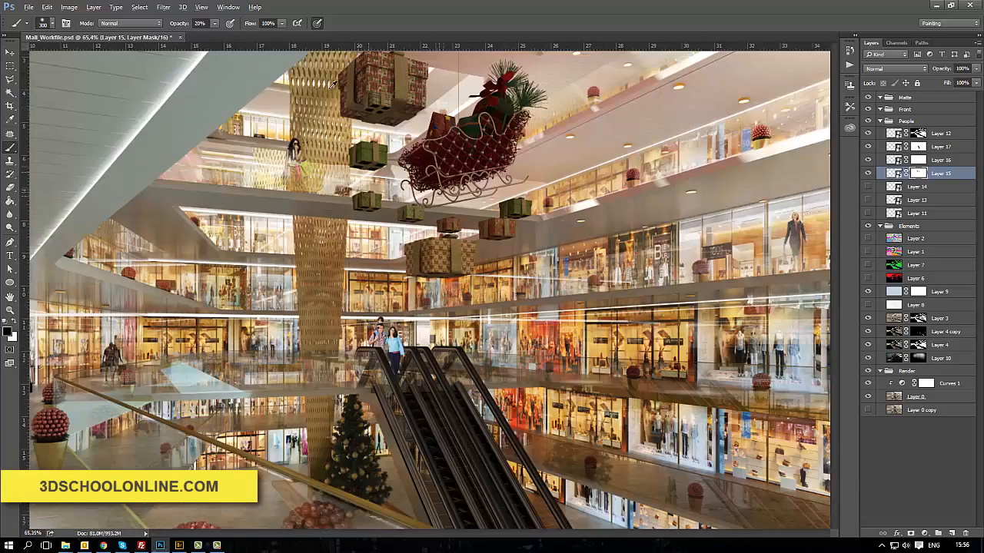
scroll(250, 191, down, 8)
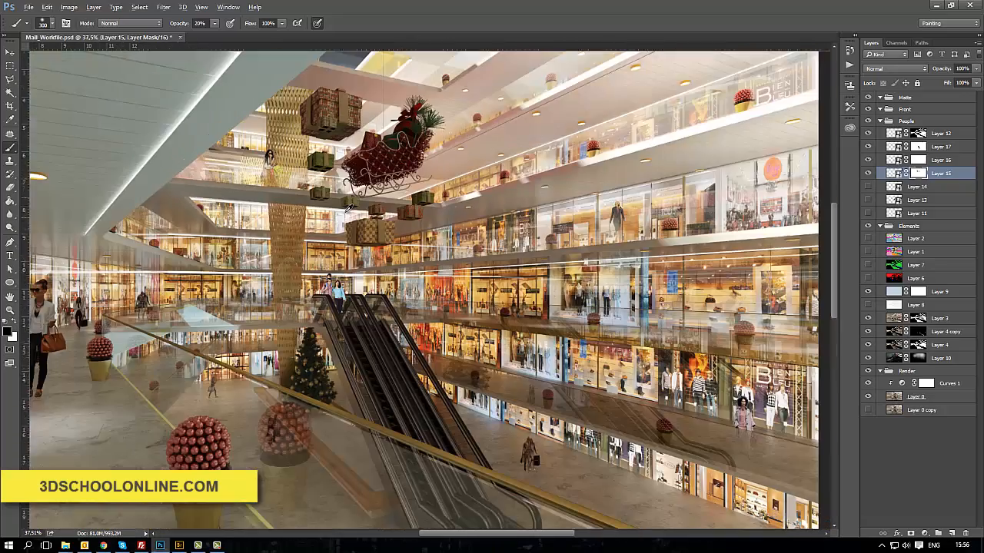
scroll(409, 230, up, 1)
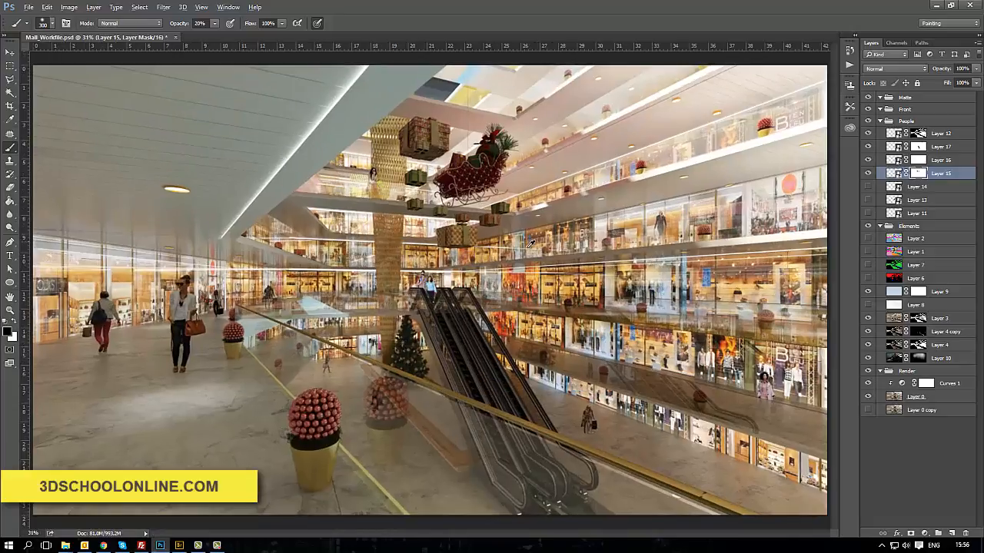
click(868, 188)
click(877, 187)
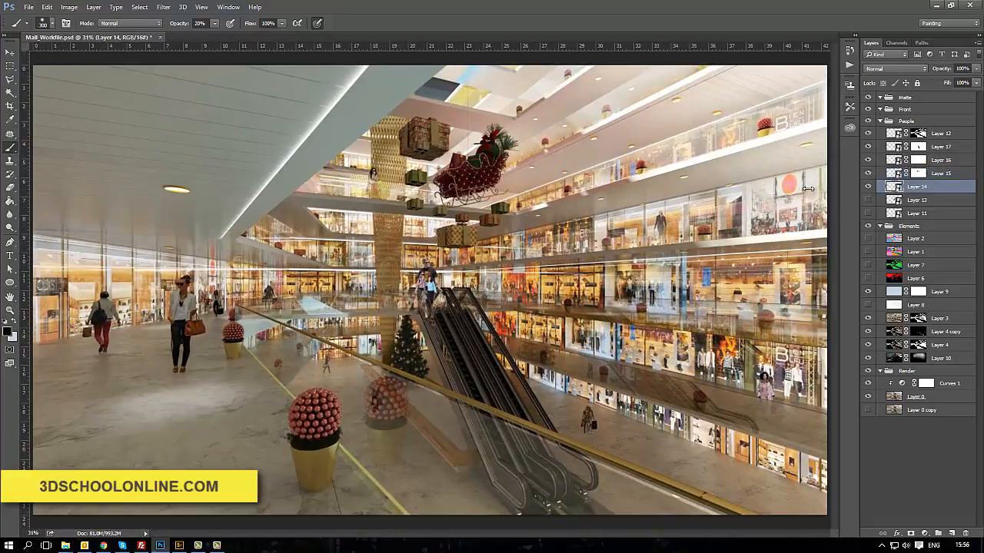
click(10, 52)
drag(436, 301, 686, 438)
drag(683, 450, 594, 389)
Scale Layer 14's man down to about 45% and place him on the lower floor to match the nearby couple
key(ctrl+t)
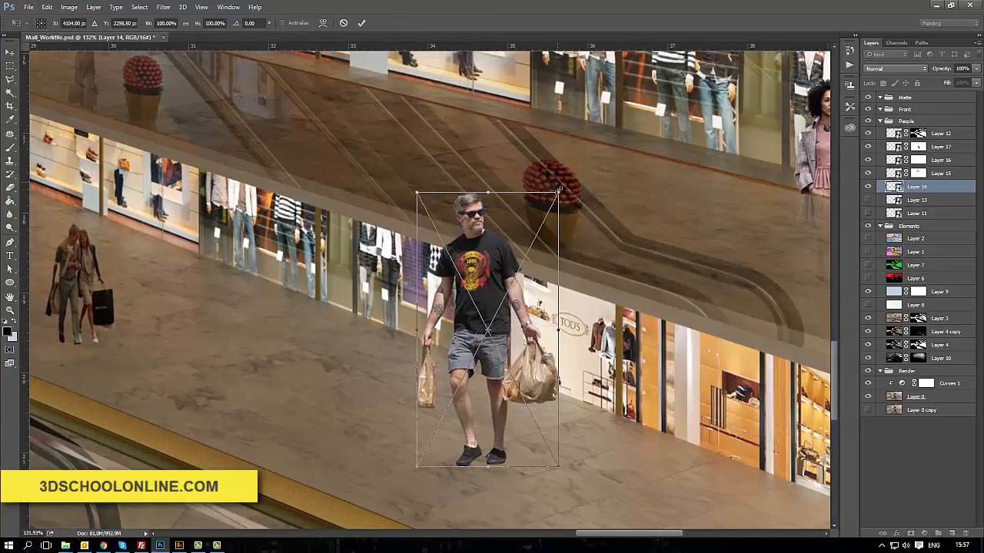
drag(560, 192, 481, 344)
drag(532, 363, 625, 355)
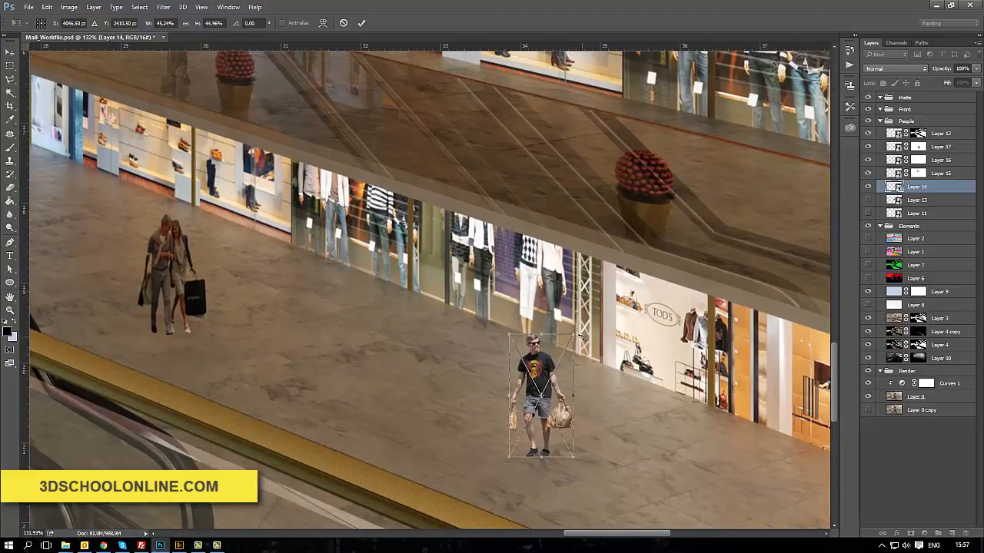
drag(574, 335, 571, 336)
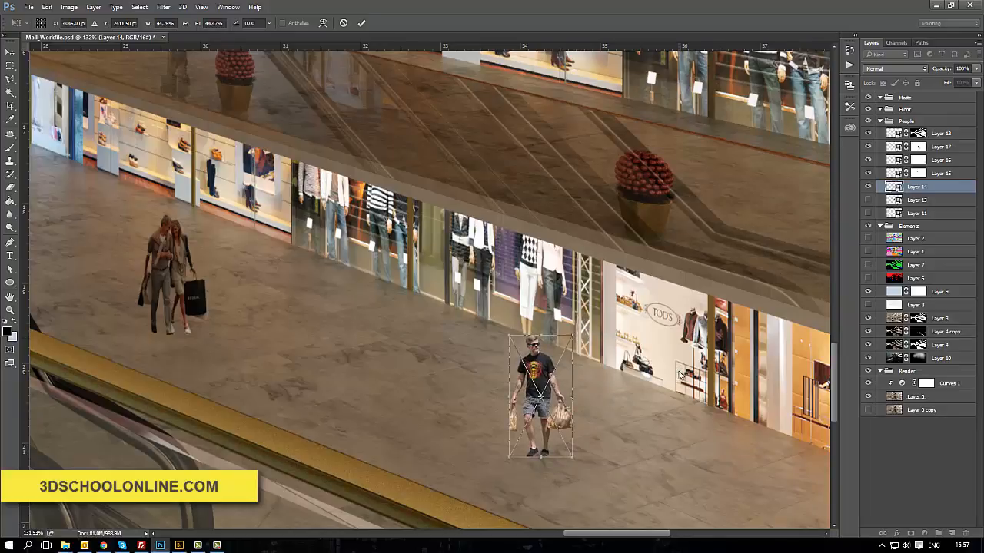
key(Return)
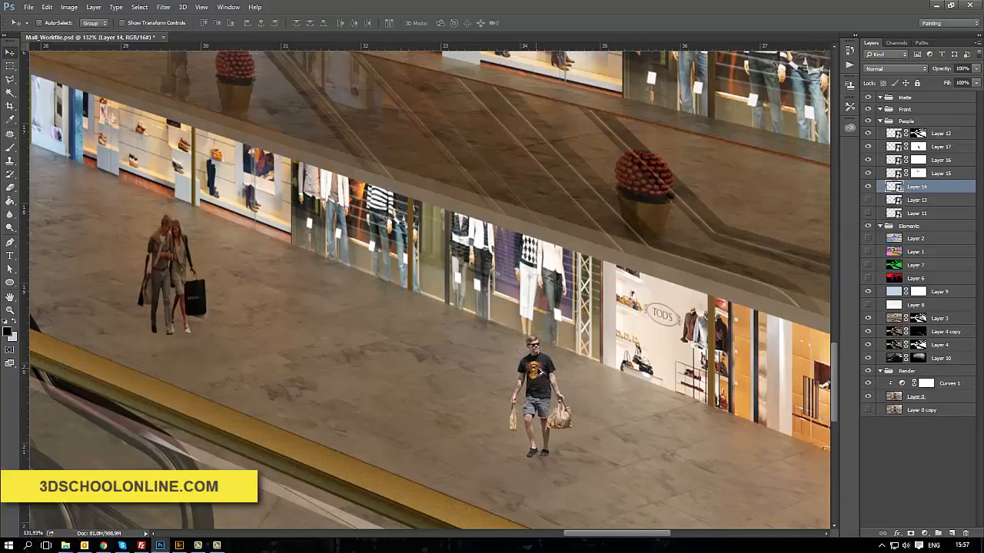
Duplicate Layer 14's man, flip the copy vertically and place it directly below his feet as a floor reflection
drag(540, 373, 547, 396)
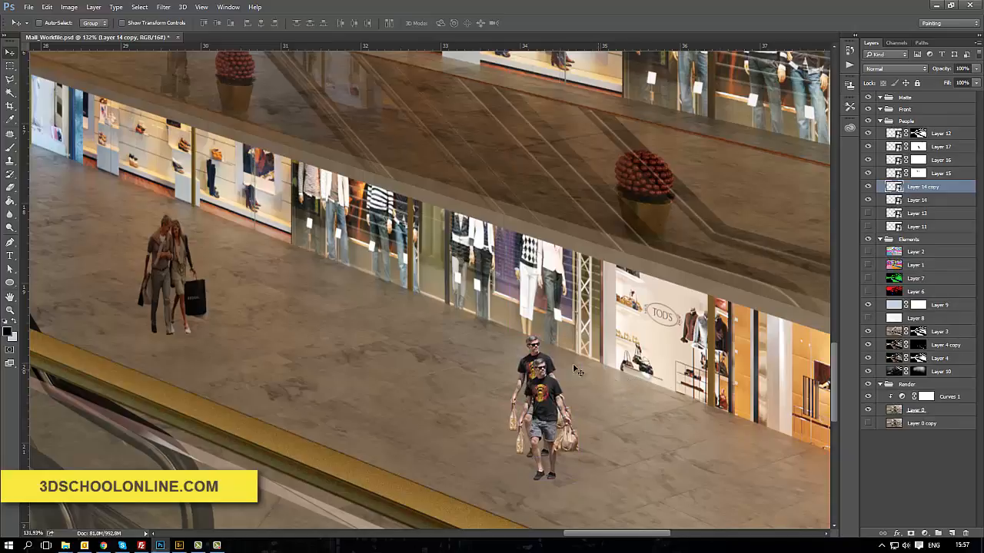
click(69, 7)
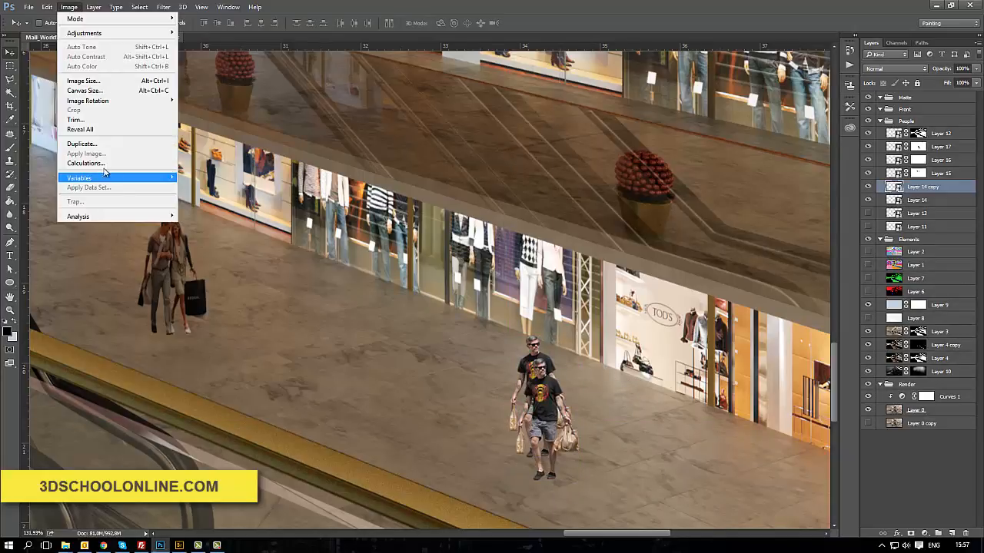
mouse_move(49, 8)
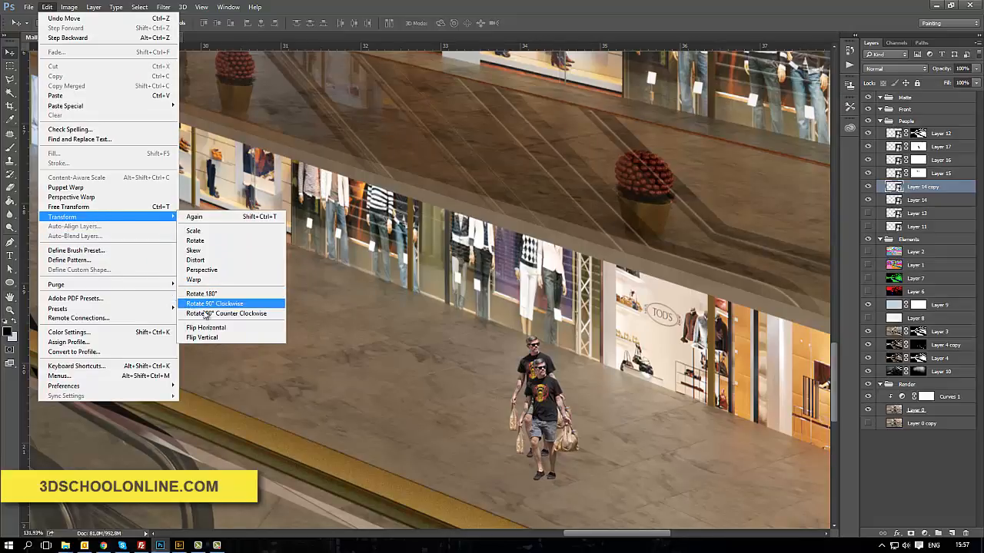
click(204, 338)
drag(546, 407, 540, 509)
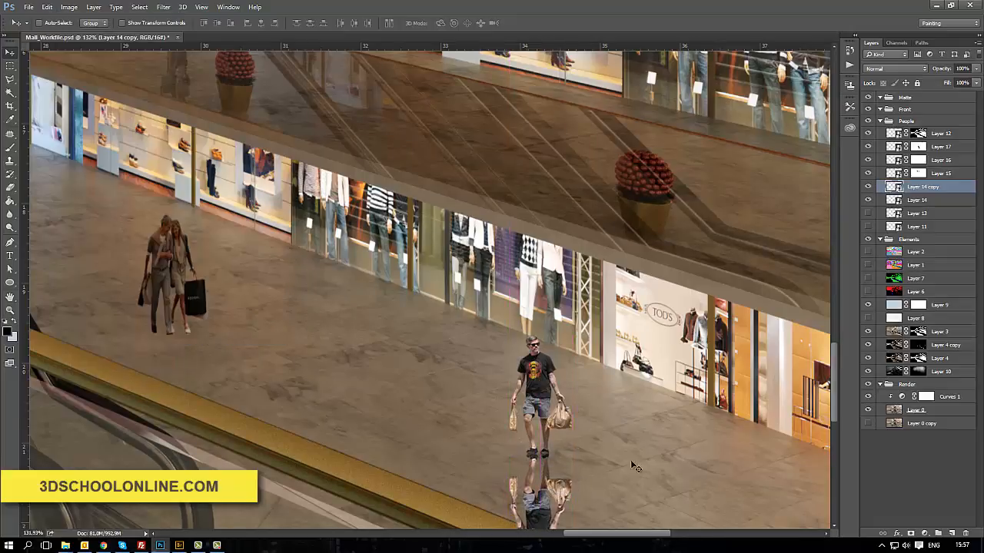
Turn the flipped man's reflection on Layer 14 copy into a black silhouette with a Color Overlay and lower its opacity to 26%
drag(644, 459, 594, 313)
right_click(897, 197)
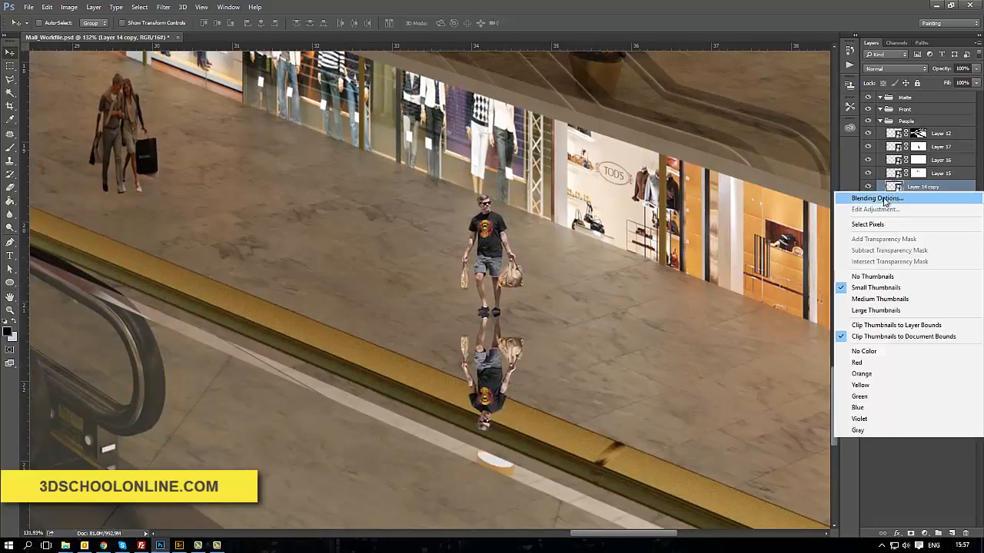
click(884, 197)
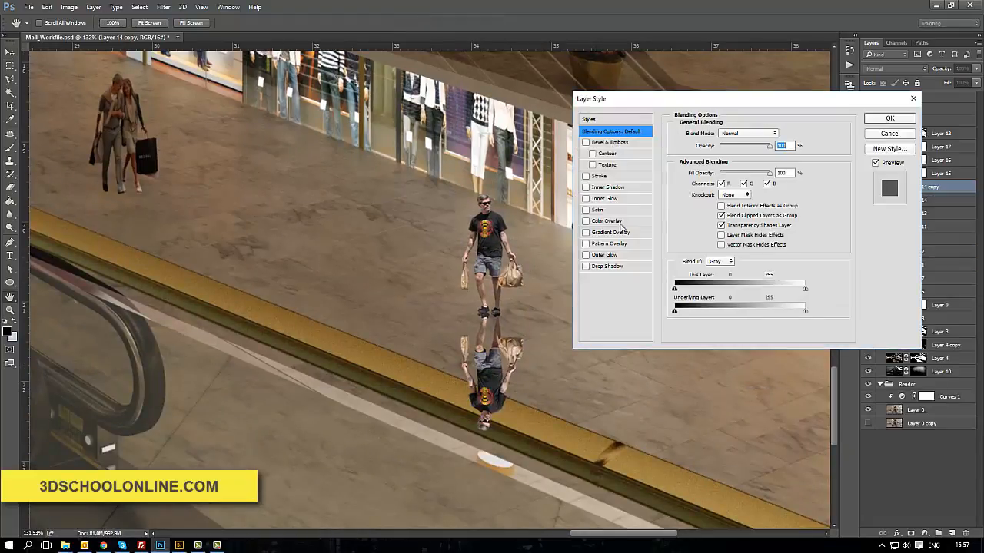
click(617, 222)
click(780, 133)
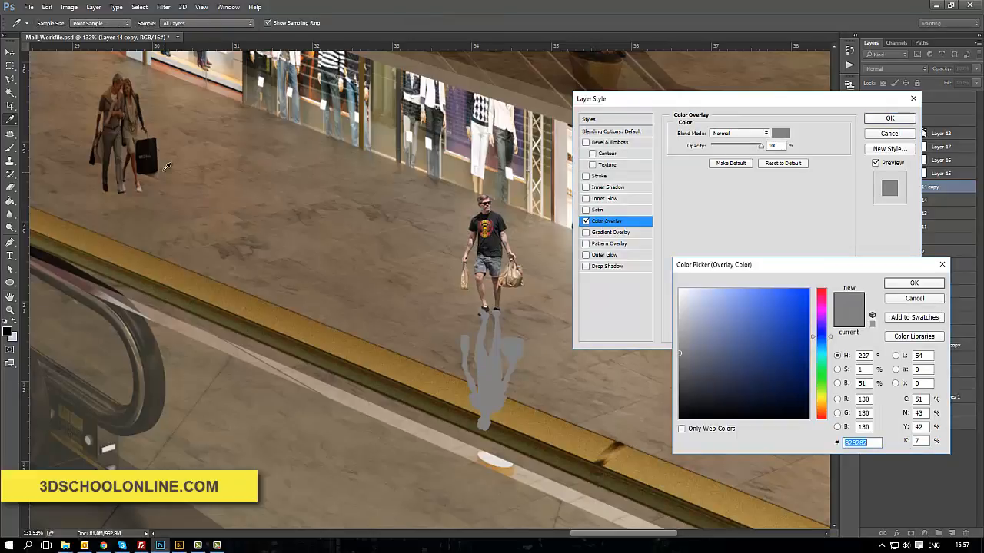
click(747, 414)
click(915, 284)
click(901, 119)
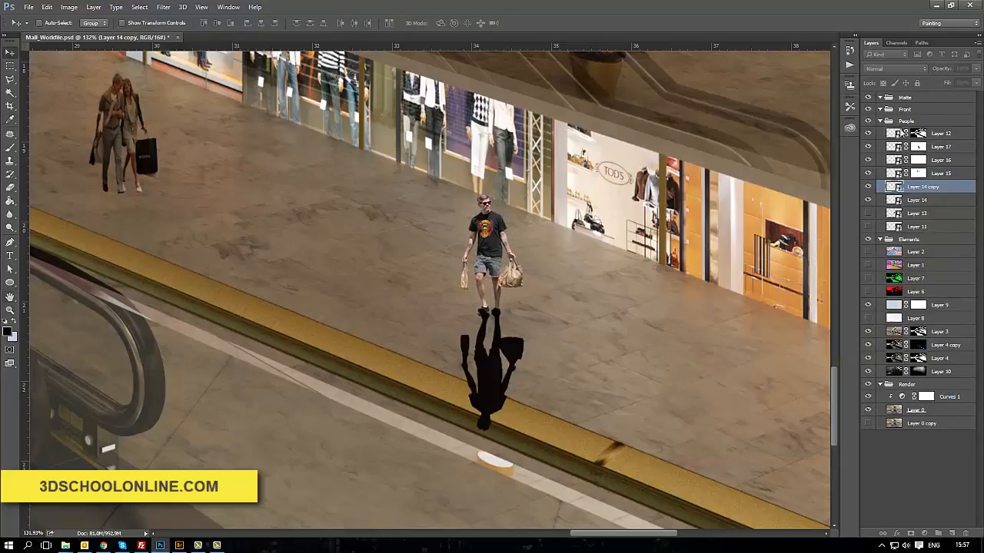
drag(944, 70, 908, 77)
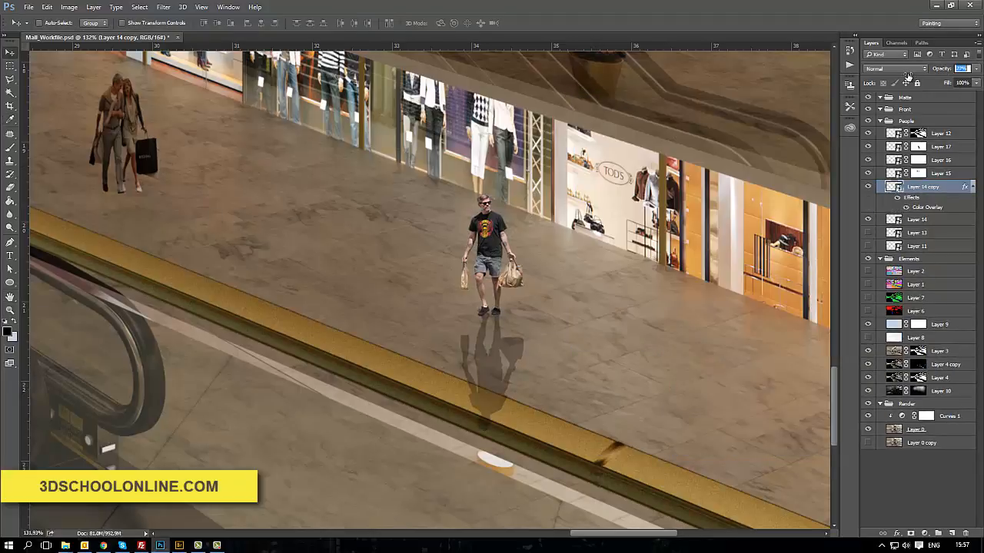
Add a layer mask to the man's reflection and fade its far end with the Brush at 20% opacity, reducing the brush size to 125
click(910, 532)
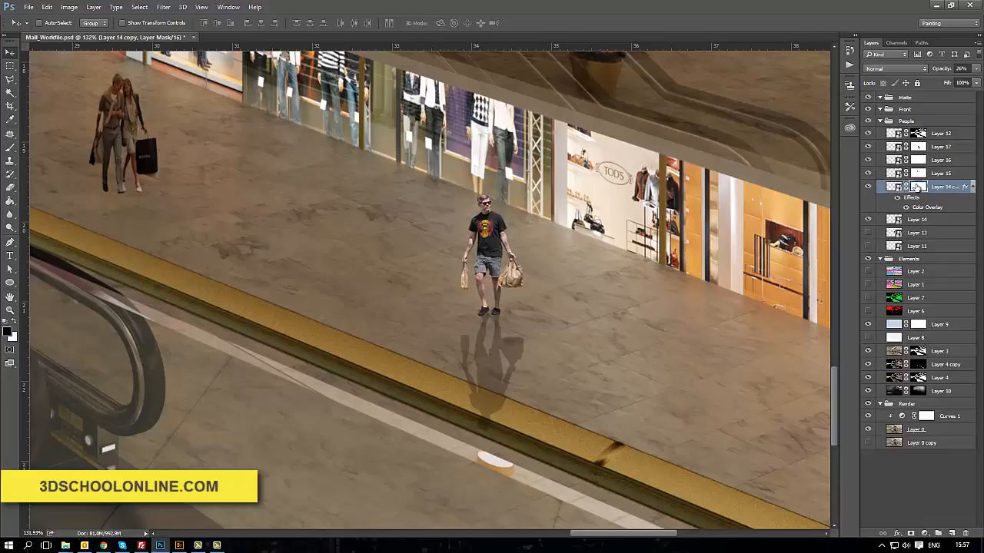
key(b)
mouse_move(435, 384)
mouse_down()
mouse_move(427, 425)
mouse_move(440, 441)
mouse_move(570, 445)
mouse_move(398, 402)
mouse_move(559, 428)
mouse_move(554, 377)
mouse_up()
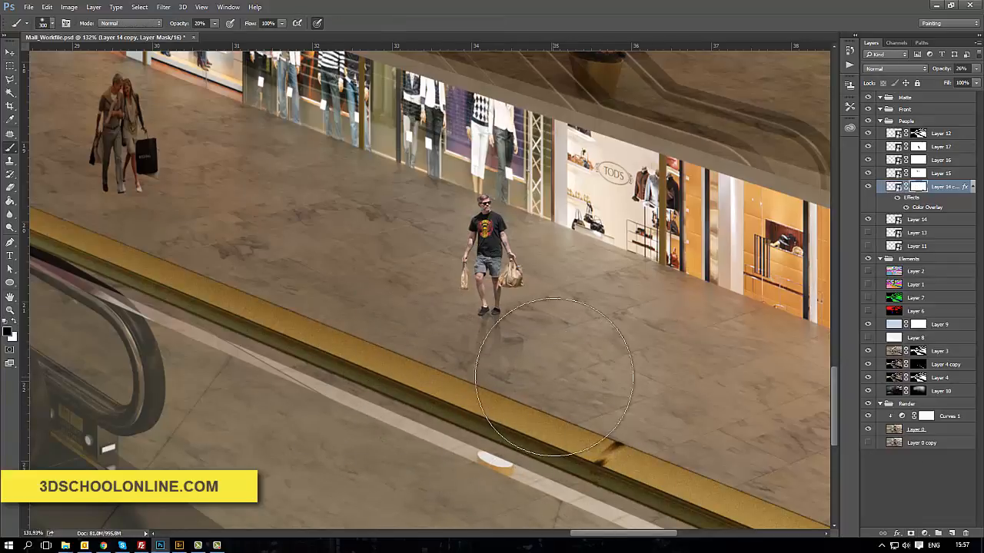
key(bracketleft)
key(bracketleft)
key(bracketleft)
key(bracketleft)
key(bracketleft)
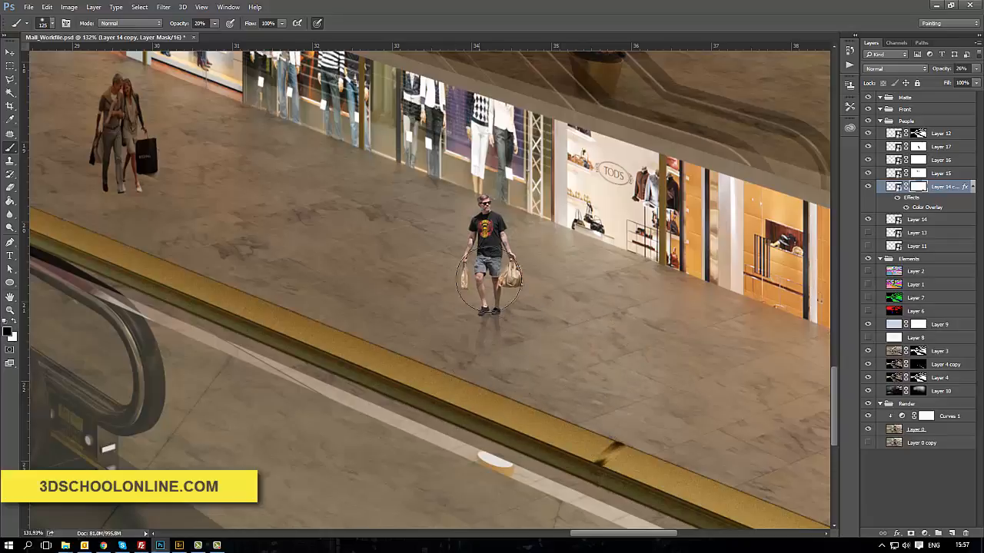
key(x)
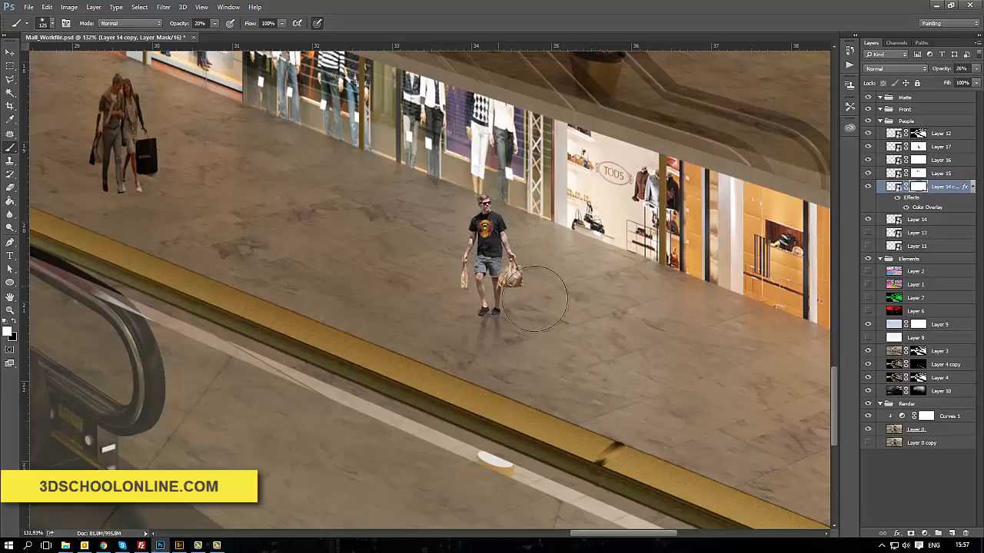
key(x)
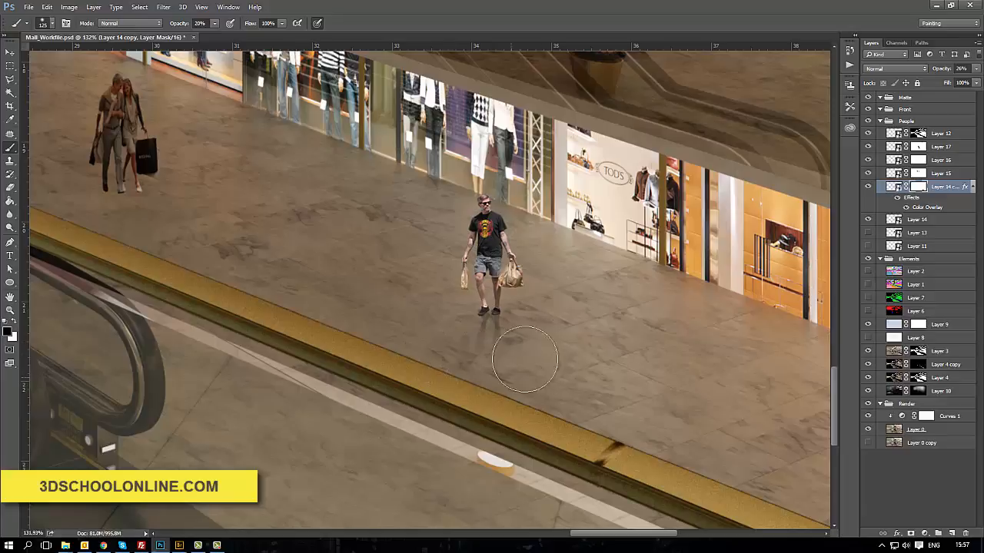
Group Layer 14 together with its reflection copy
scroll(525, 359, down, 8)
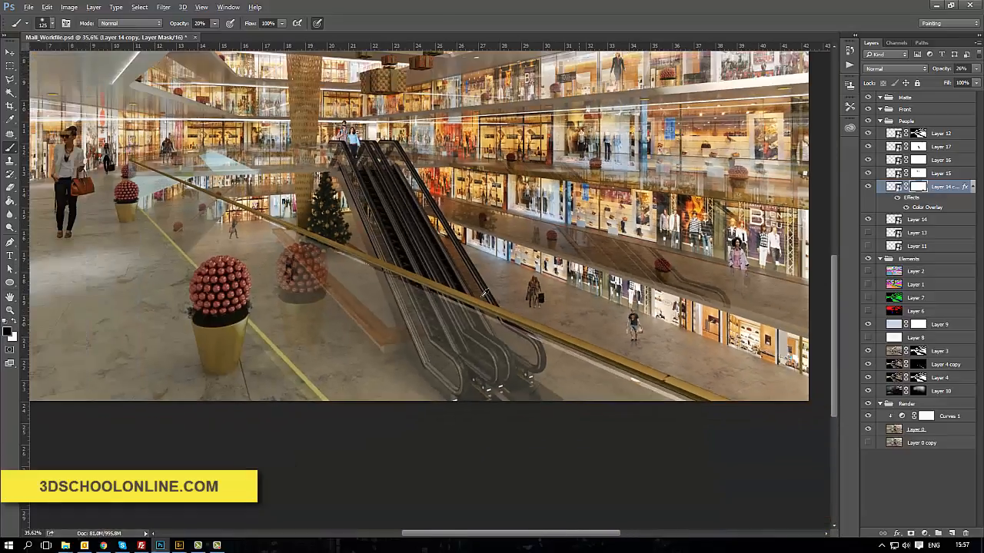
scroll(81, 182, down, 1)
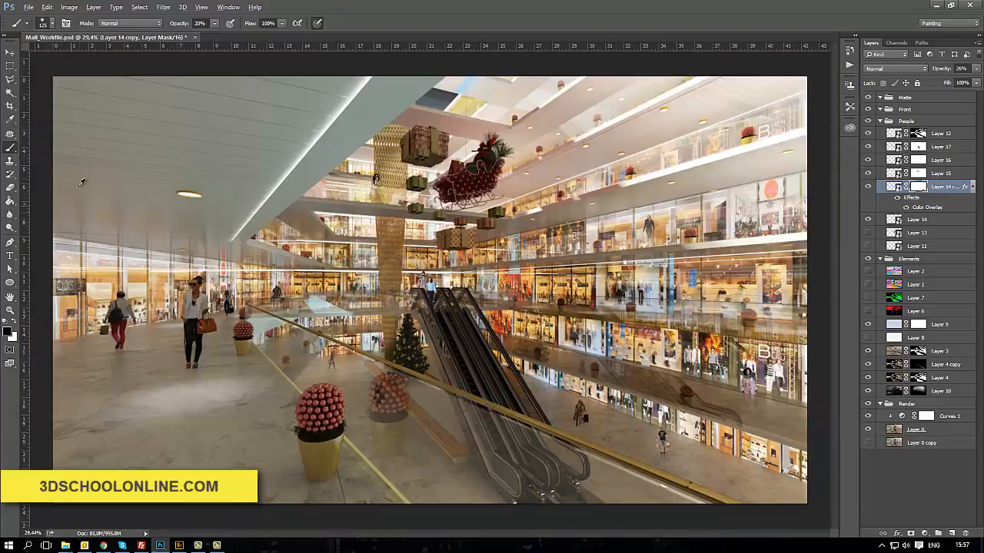
shift+click(896, 221)
key(ctrl+g)
Show Layer 13 and move the two standing men over to the upper walkway, near the woman with the brown handbag
click(889, 199)
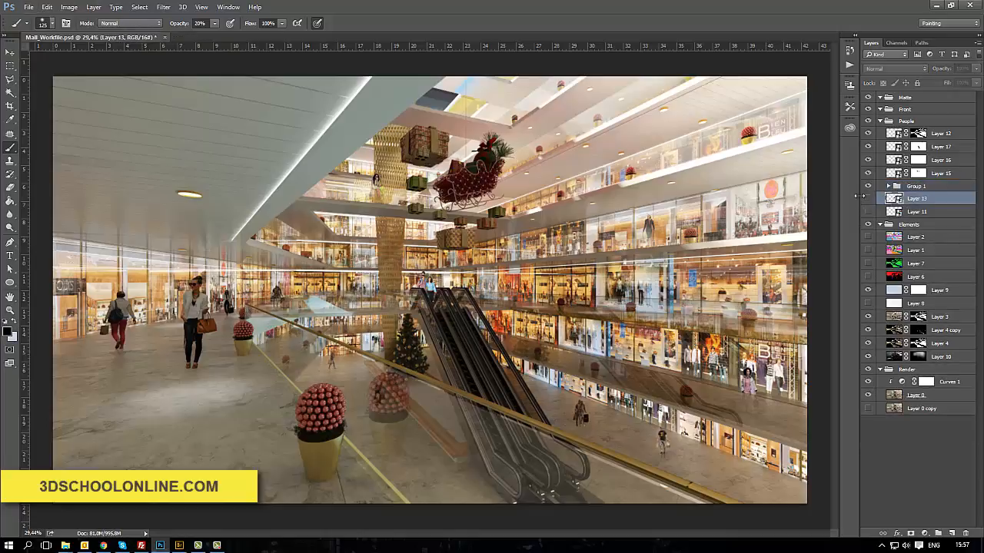
click(867, 199)
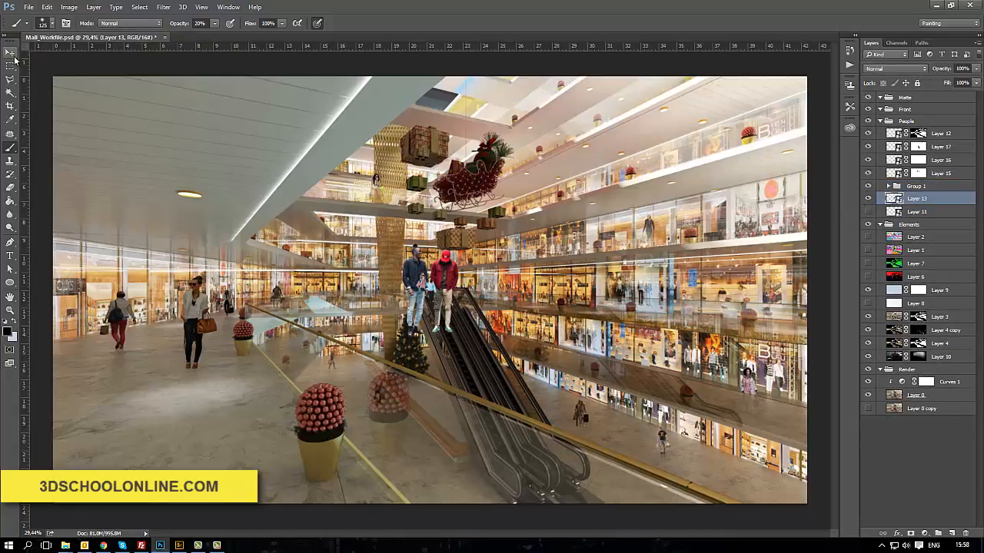
click(13, 56)
drag(413, 283, 224, 270)
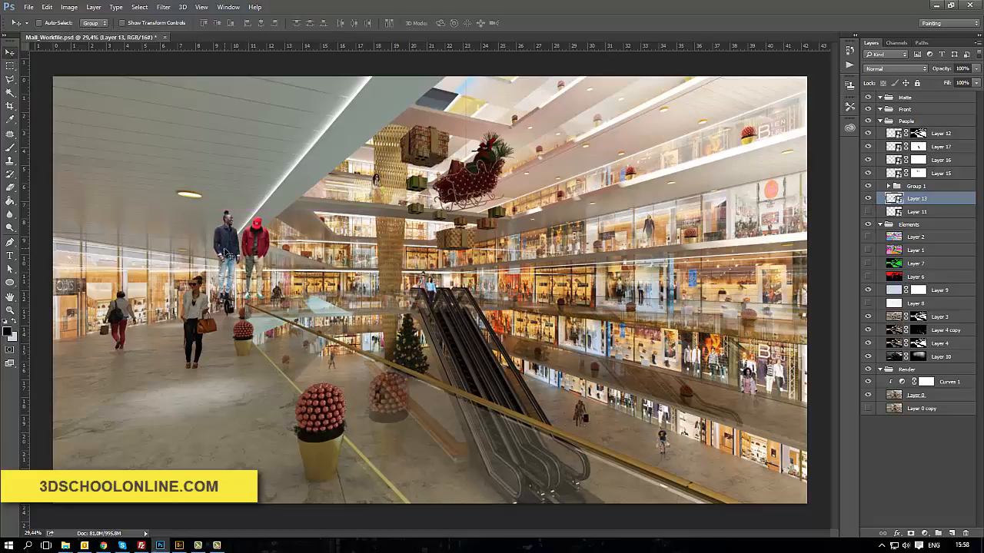
scroll(213, 305, up, 5)
scroll(213, 305, down, 1)
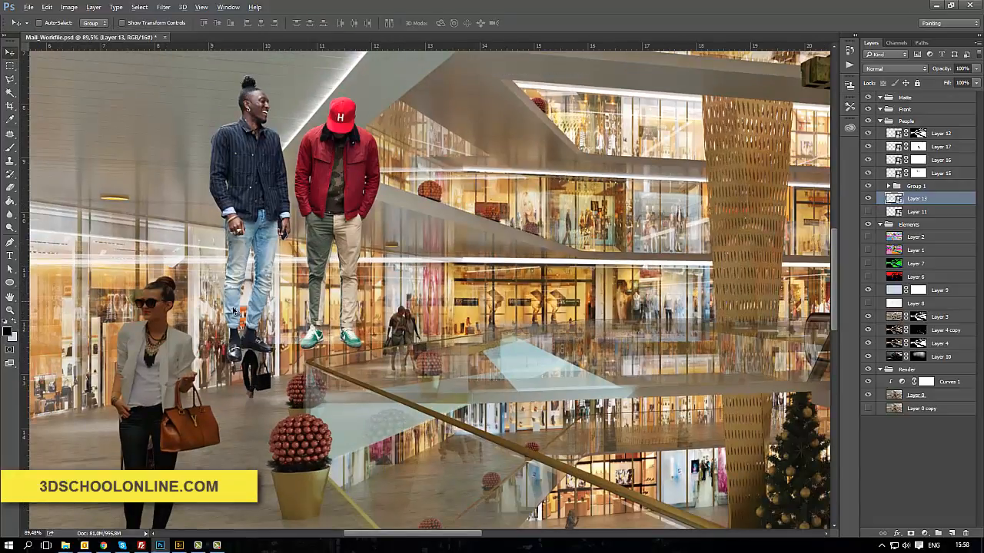